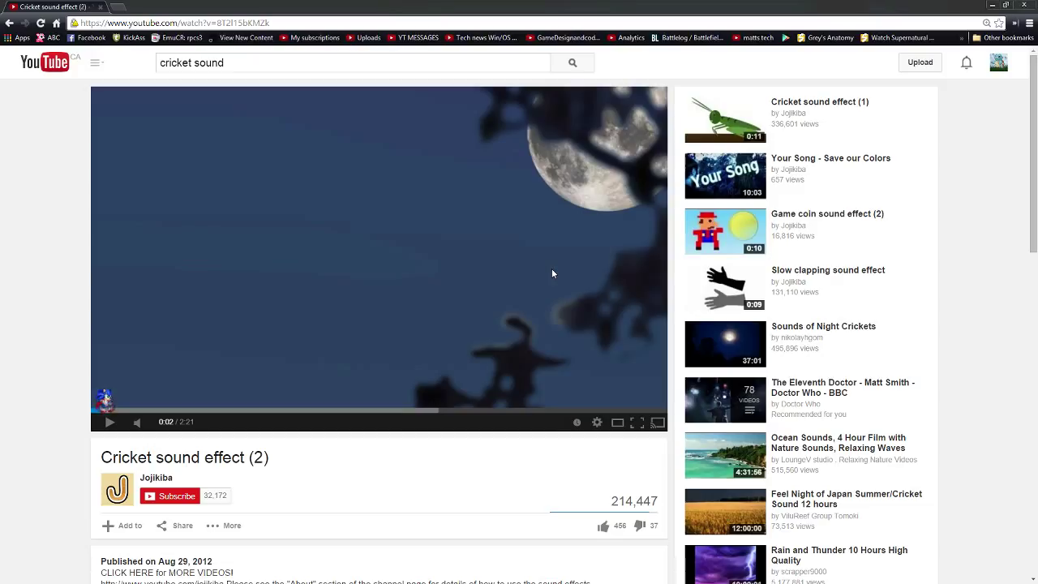
- Play the Cricket sound effect (2) video briefly, then pause it at 0:05
{"action": "left_click", "coordinate": [531, 233]}
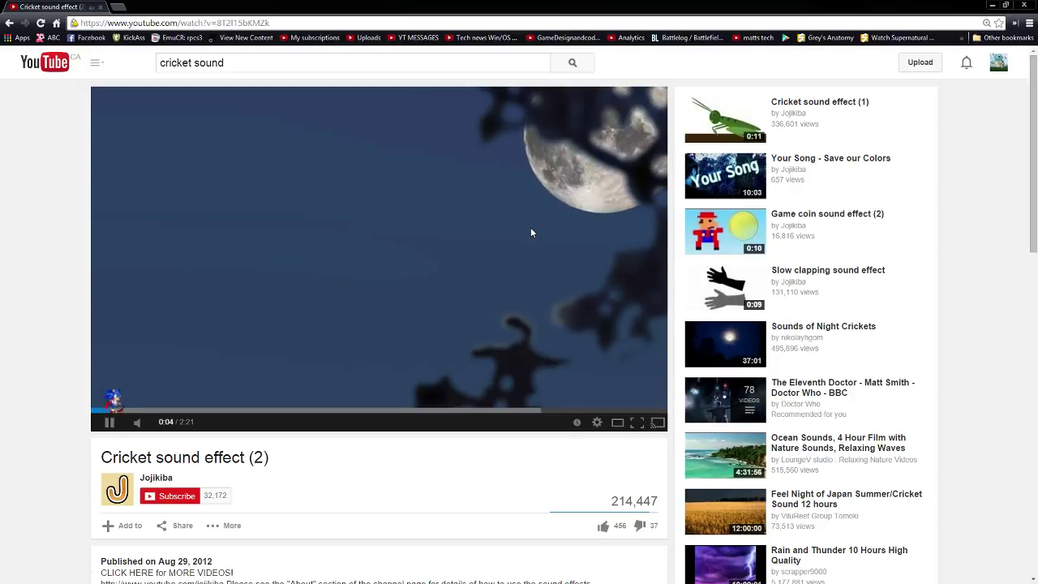
{"action": "left_click", "coordinate": [531, 233]}
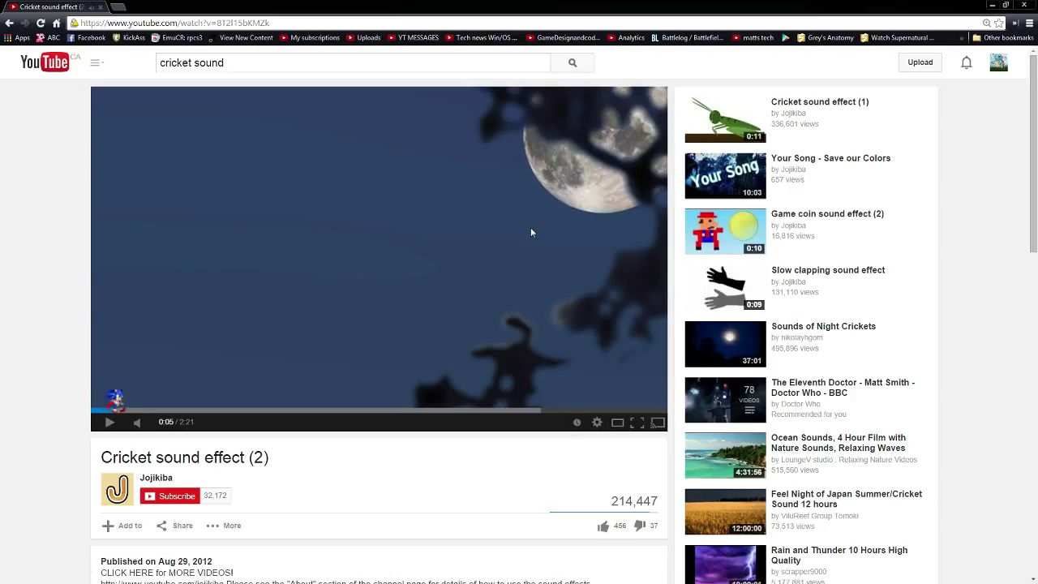
- Copy the cricket video's address from the address bar
{"action": "left_click", "coordinate": [213, 23]}
{"action": "right_click", "coordinate": [213, 23]}
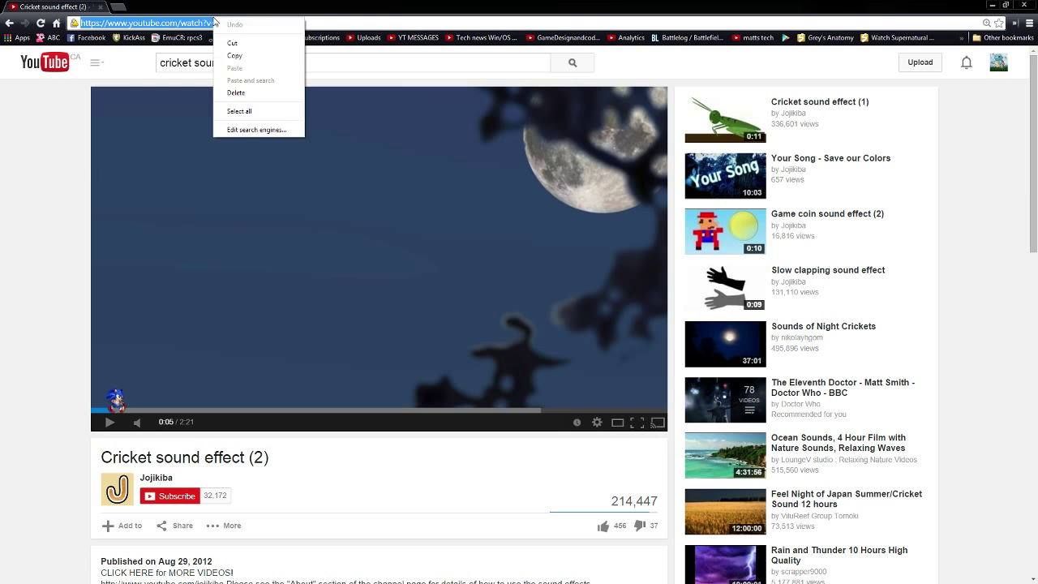
{"action": "left_click", "coordinate": [249, 55]}
- In the KeepVid window, search Google for 'mp3 download'
{"action": "key", "text": "alt+Tab"}
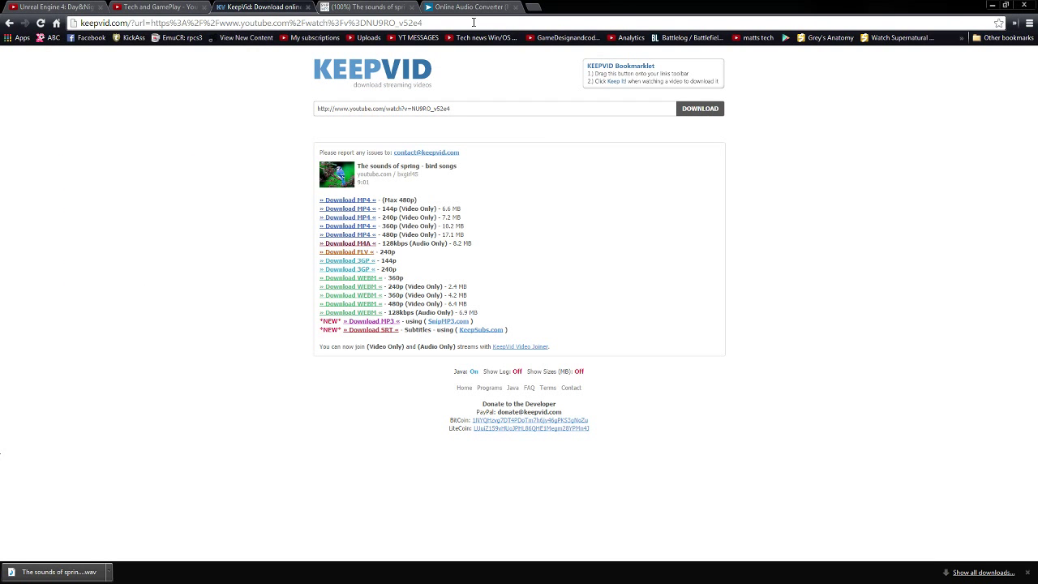
{"action": "left_click", "coordinate": [473, 23]}
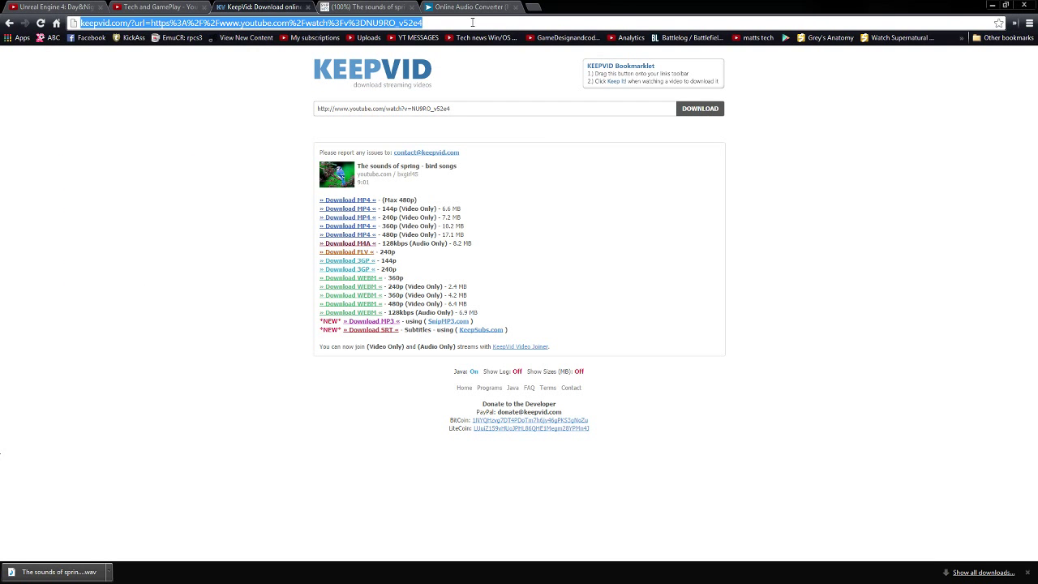
{"action": "type", "text": "mp3"}
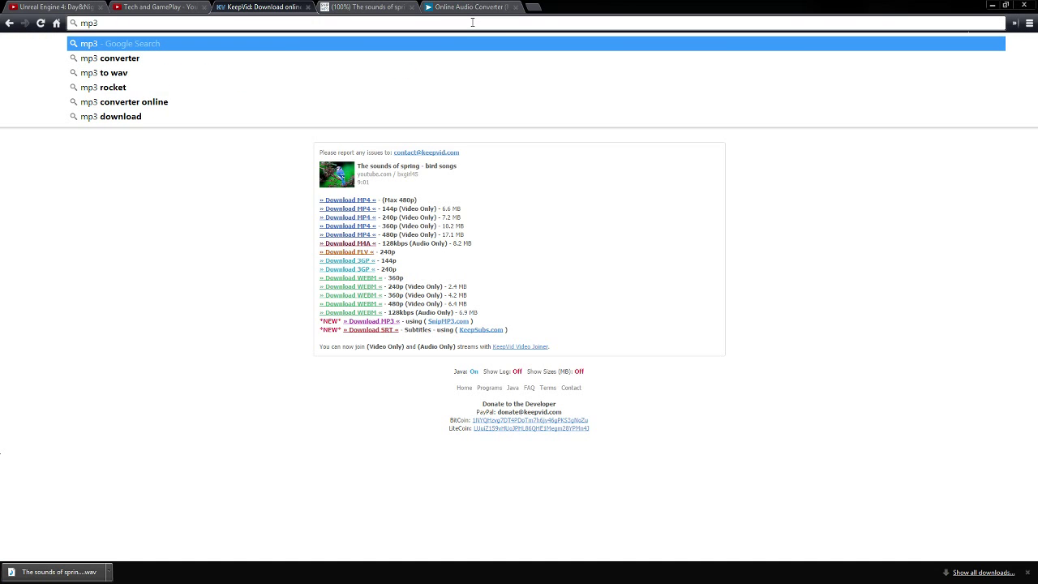
{"action": "key", "text": "Down"}
{"action": "key", "text": "Down"}
{"action": "key", "text": "Down"}
{"action": "key", "text": "Down"}
{"action": "key", "text": "Down"}
{"action": "key", "text": "Return"}
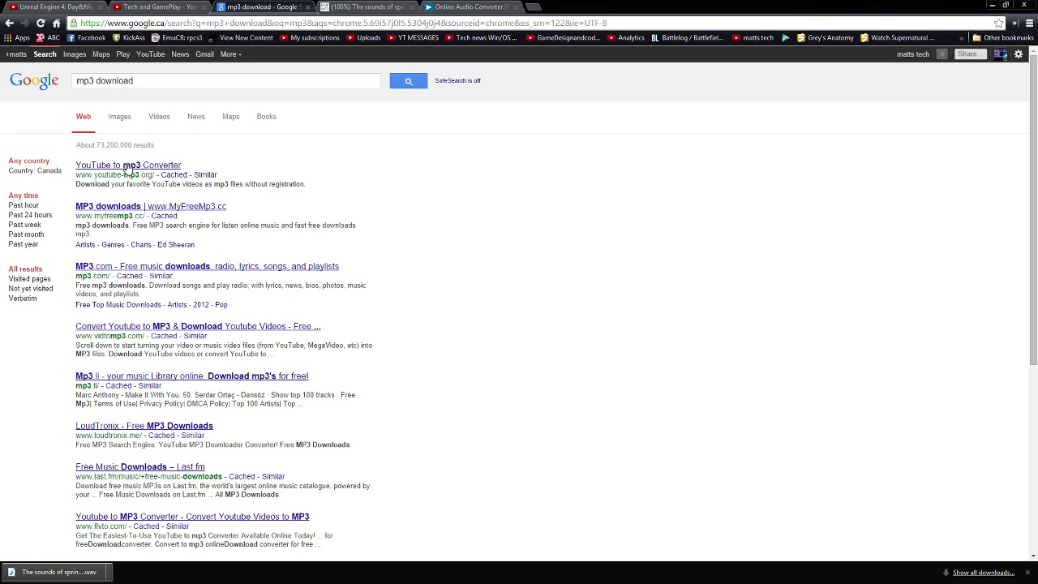
- On the YouTube to mp3 Converter, replace the example URL with the cricket video's address and convert it
{"action": "left_click", "coordinate": [127, 169]}
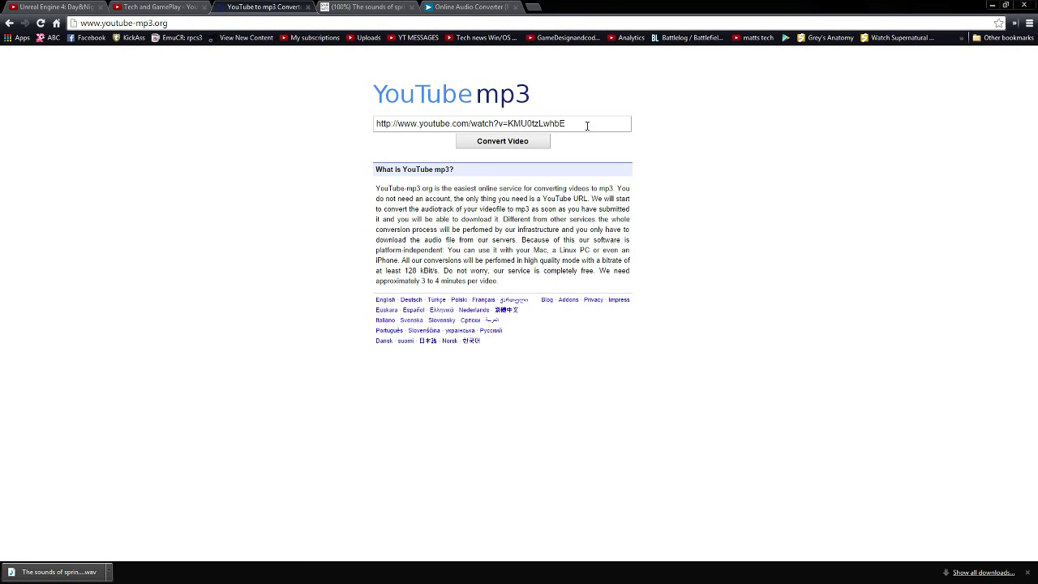
{"action": "left_click_drag", "start_coordinate": [587, 126], "coordinate": [357, 123]}
{"action": "right_click", "coordinate": [419, 126]}
{"action": "left_click", "coordinate": [470, 186]}
{"action": "left_click", "coordinate": [516, 139]}
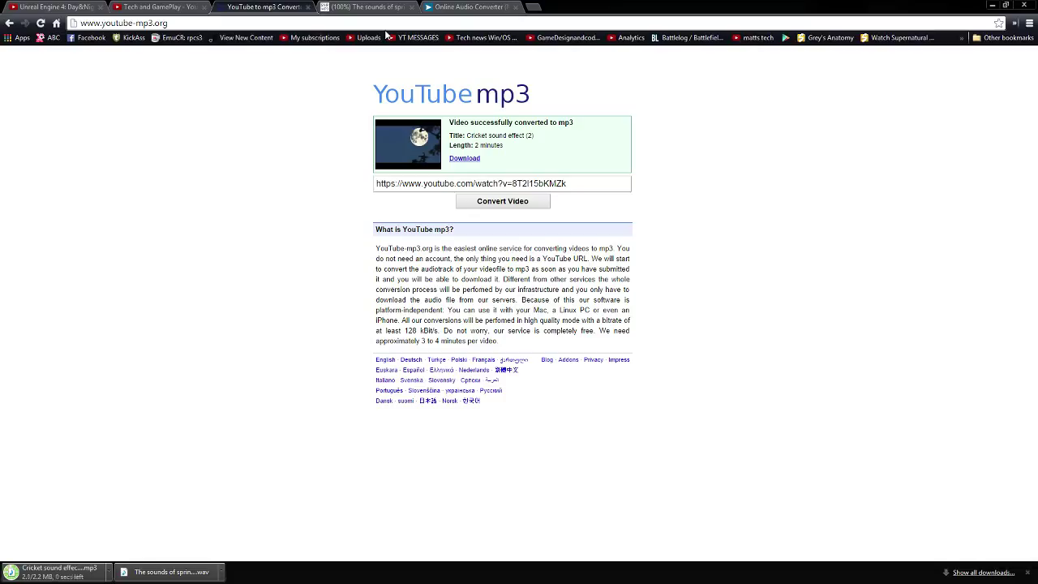
- On media.io, start choosing an upload file and browse the Downloads folder
{"action": "left_click", "coordinate": [366, 6]}
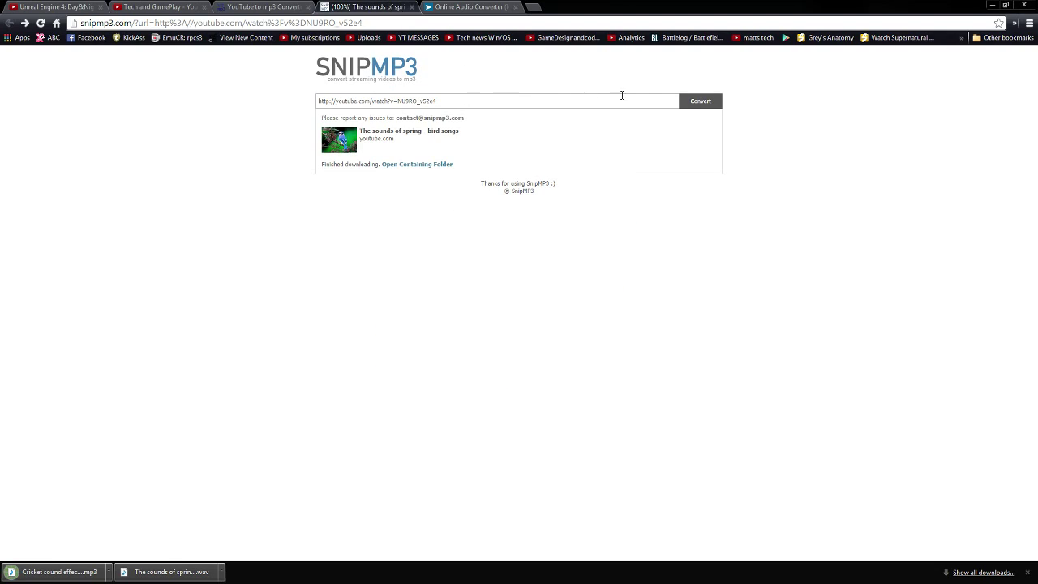
{"action": "left_click", "coordinate": [467, 7]}
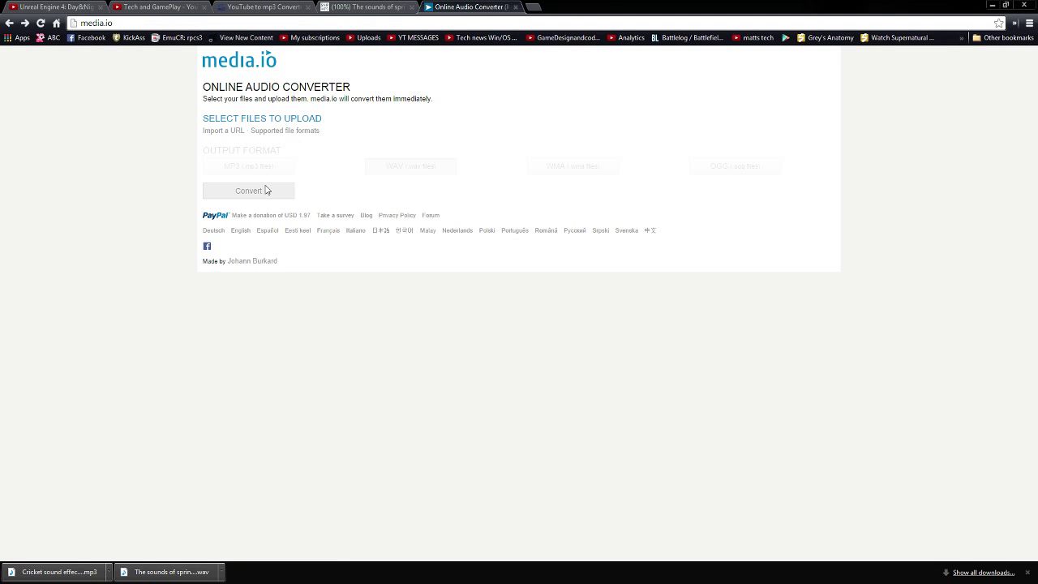
{"action": "left_click", "coordinate": [261, 126]}
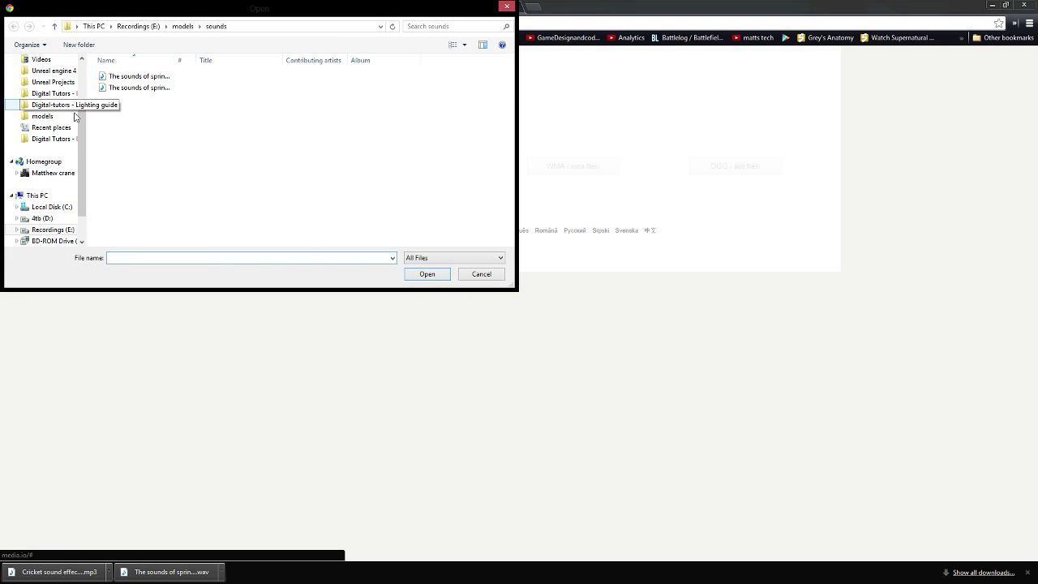
{"action": "scroll", "coordinate": [65, 122], "scroll_direction": "up", "scroll_amount": 3}
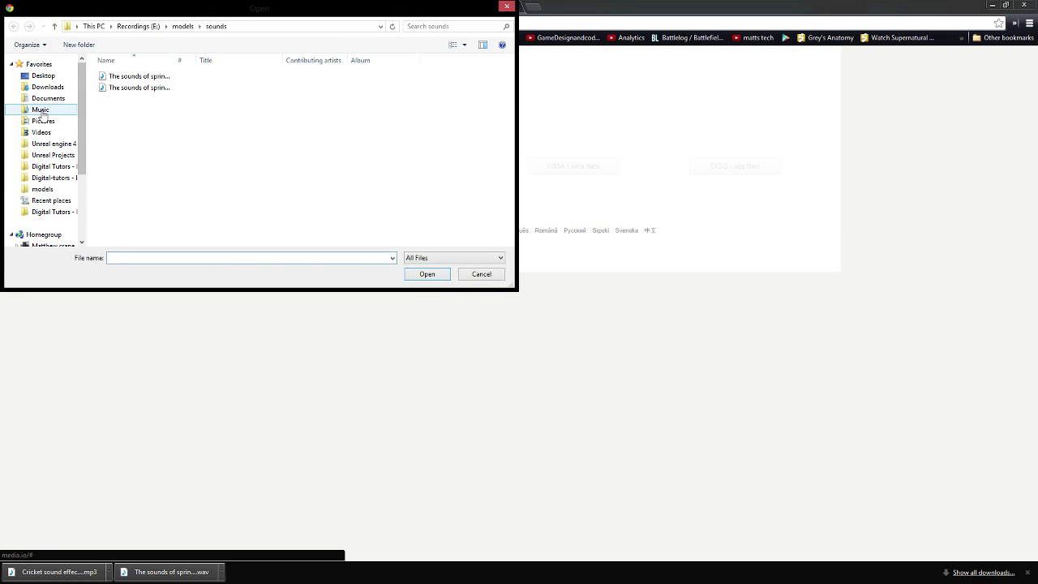
{"action": "left_click", "coordinate": [47, 88]}
{"action": "scroll", "coordinate": [178, 141], "scroll_direction": "down", "scroll_amount": 10}
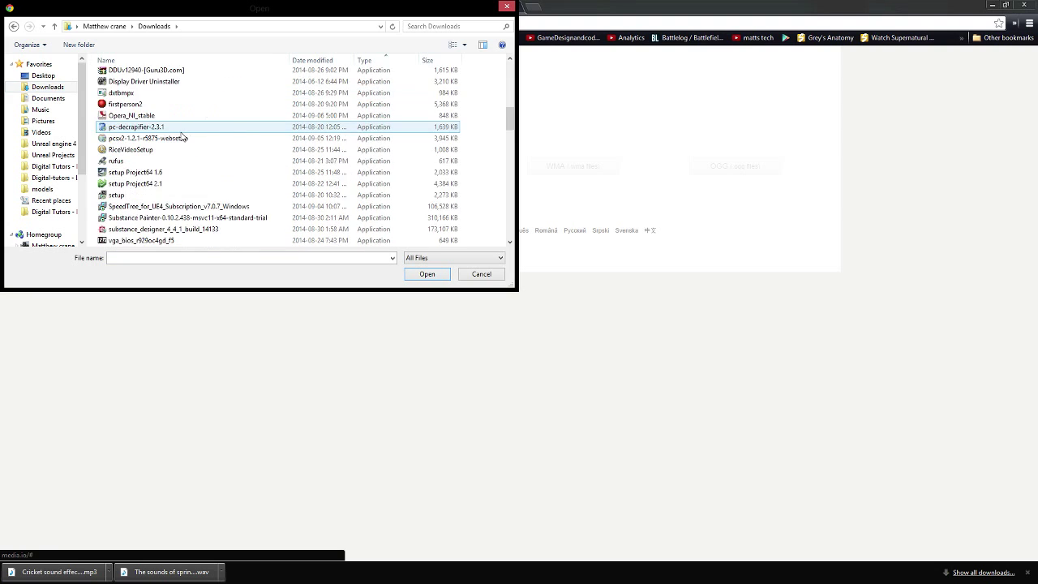
{"action": "scroll", "coordinate": [179, 140], "scroll_direction": "down", "scroll_amount": 3}
{"action": "left_click", "coordinate": [430, 258]}
{"action": "left_click", "coordinate": [429, 268]}
{"action": "left_click", "coordinate": [228, 206]}
{"action": "scroll", "coordinate": [227, 213], "scroll_direction": "down", "scroll_amount": 5}
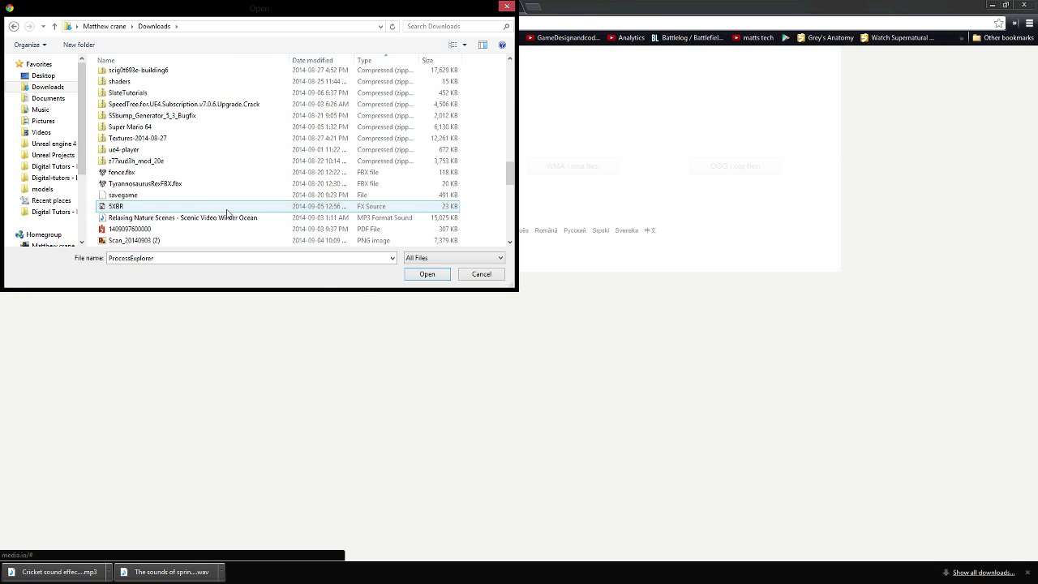
- Look for the cricket mp3 by typing 'crick' and checking models > sounds, then cancel the picker
{"action": "double_click", "coordinate": [179, 257]}
{"action": "type", "text": "cr"}
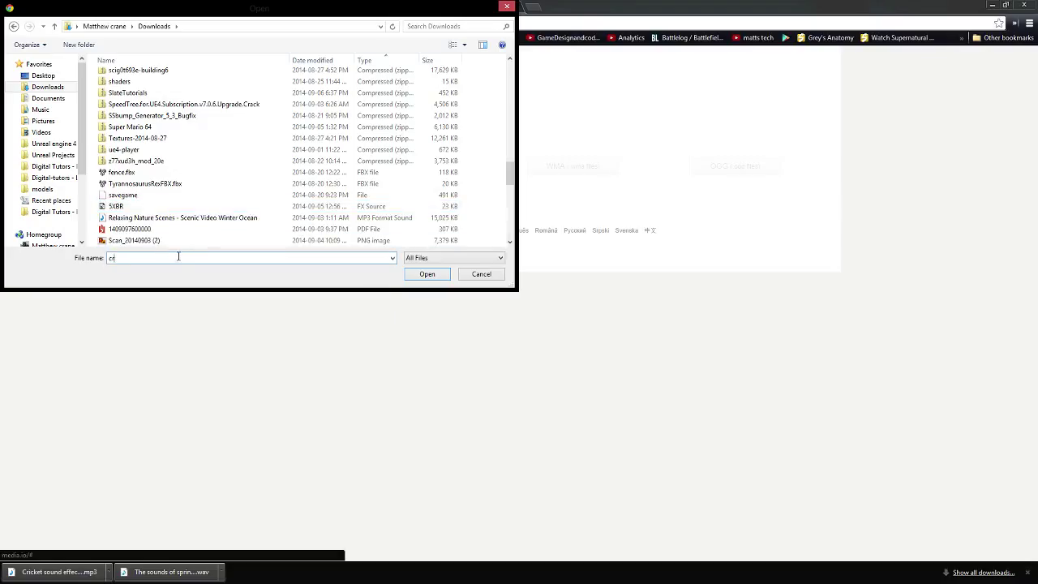
{"action": "type", "text": "ick"}
{"action": "left_click", "coordinate": [121, 195]}
{"action": "left_click", "coordinate": [42, 189]}
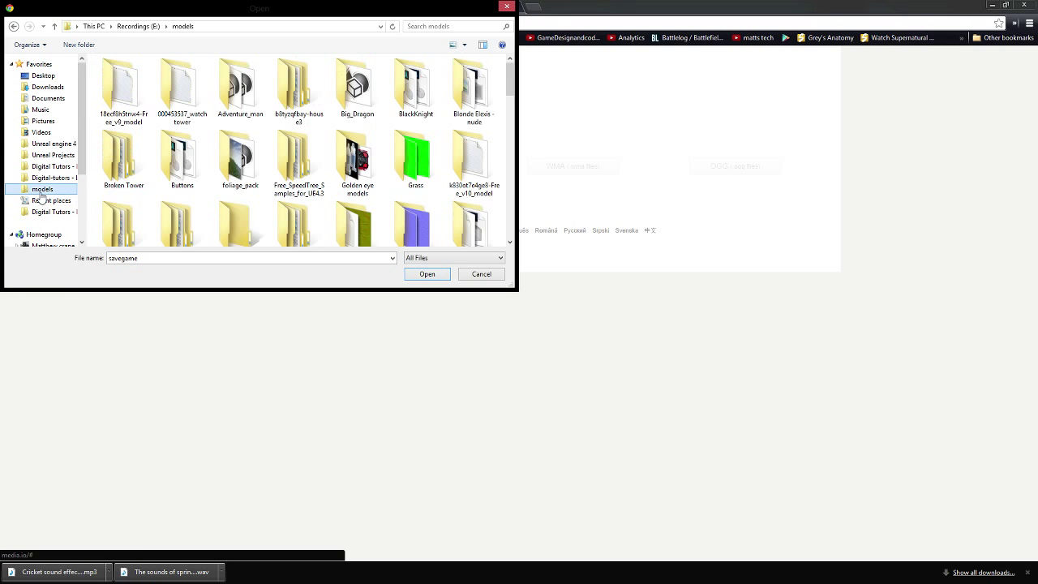
{"action": "left_click", "coordinate": [181, 227]}
{"action": "scroll", "coordinate": [182, 219], "scroll_direction": "down", "scroll_amount": 3}
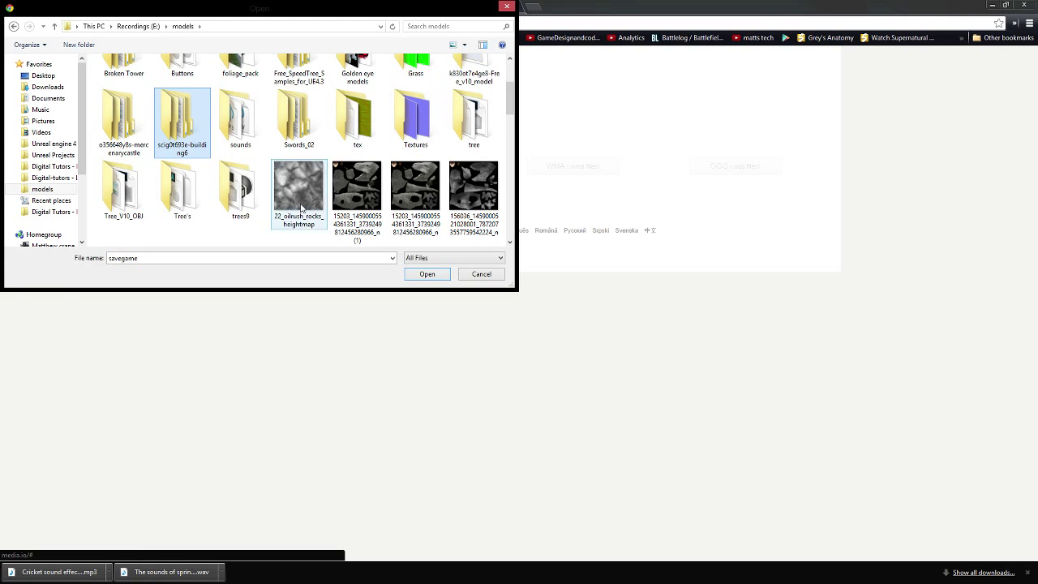
{"action": "double_click", "coordinate": [241, 114]}
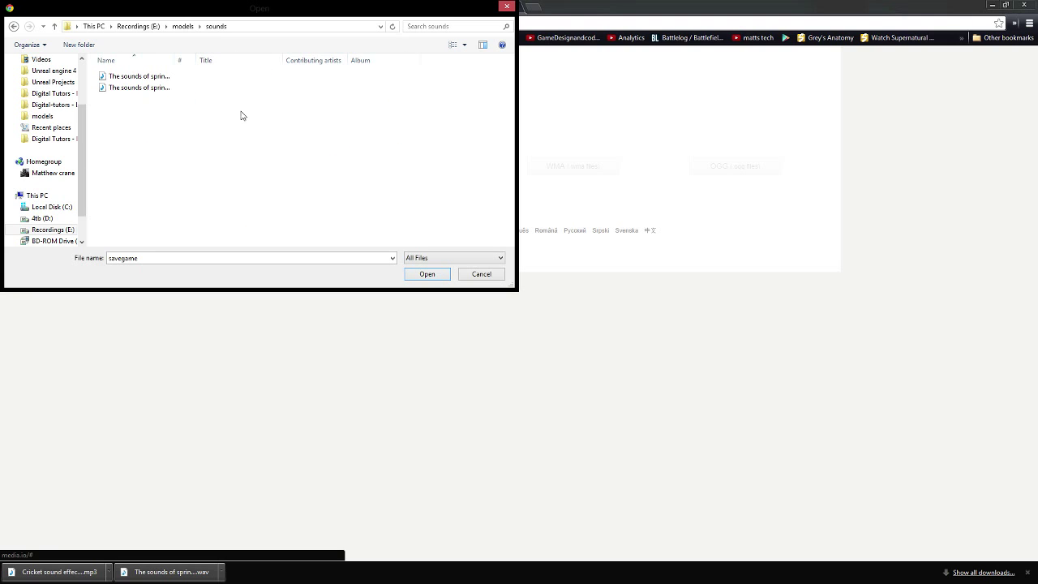
{"action": "left_click", "coordinate": [98, 576]}
{"action": "left_click", "coordinate": [482, 274]}
- Show the downloaded cricket mp3 in its folder and drag it onto the models folder
{"action": "left_click", "coordinate": [108, 571]}
{"action": "left_click", "coordinate": [146, 536]}
{"action": "left_click_drag", "start_coordinate": [151, 286], "coordinate": [38, 181]}
- Drag the Cricket sound effect (2) mp3 from models into its sounds subfolder, then close Explorer
{"action": "left_click", "coordinate": [38, 181]}
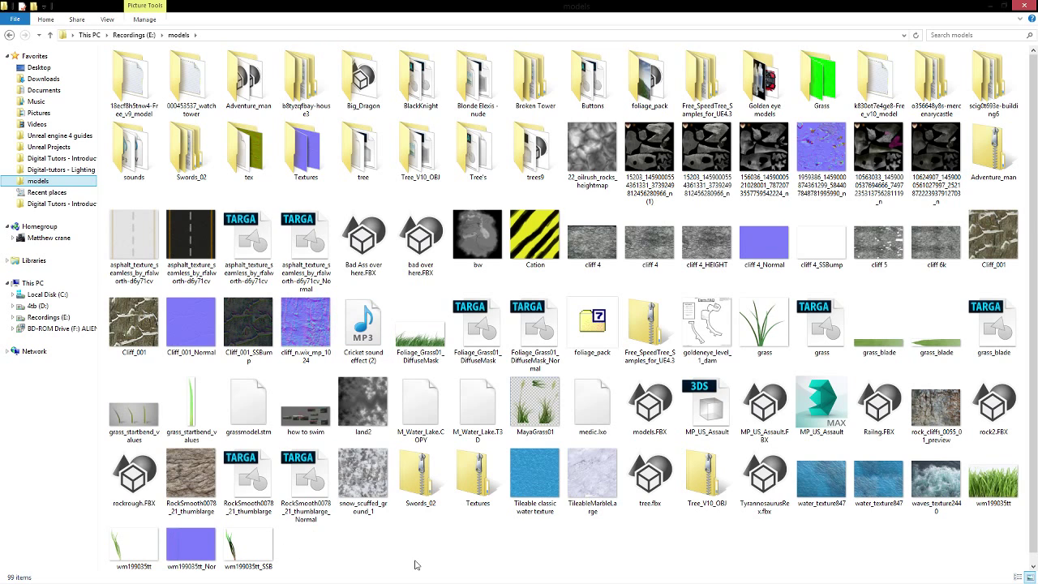
{"action": "left_click_drag", "start_coordinate": [363, 339], "coordinate": [247, 158]}
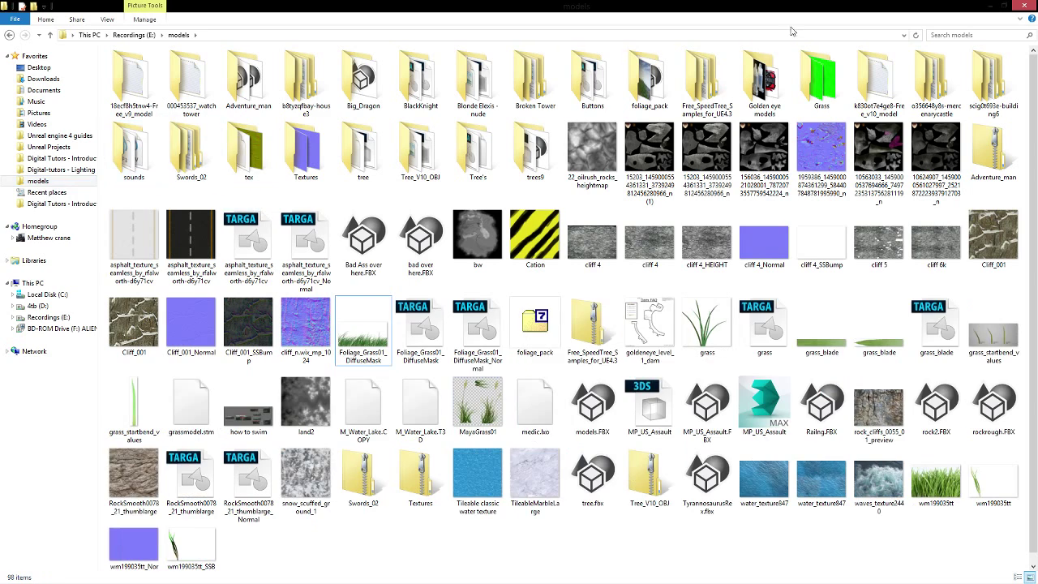
{"action": "left_click", "coordinate": [1021, 5]}
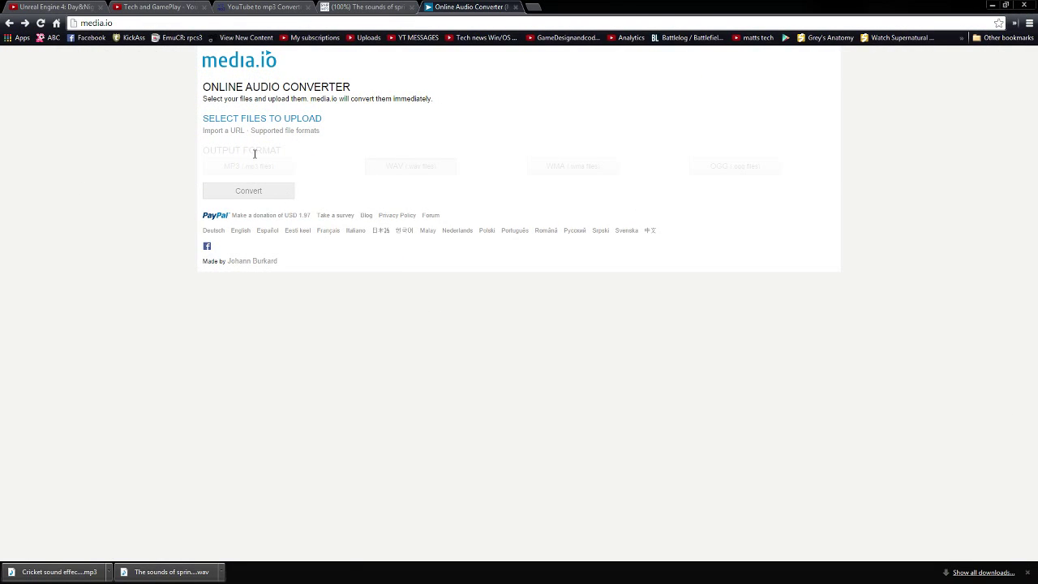
- Upload Cricket sound effect (2).mp3 from the sounds folder and convert it to WAV (.wav)
{"action": "left_click", "coordinate": [247, 119]}
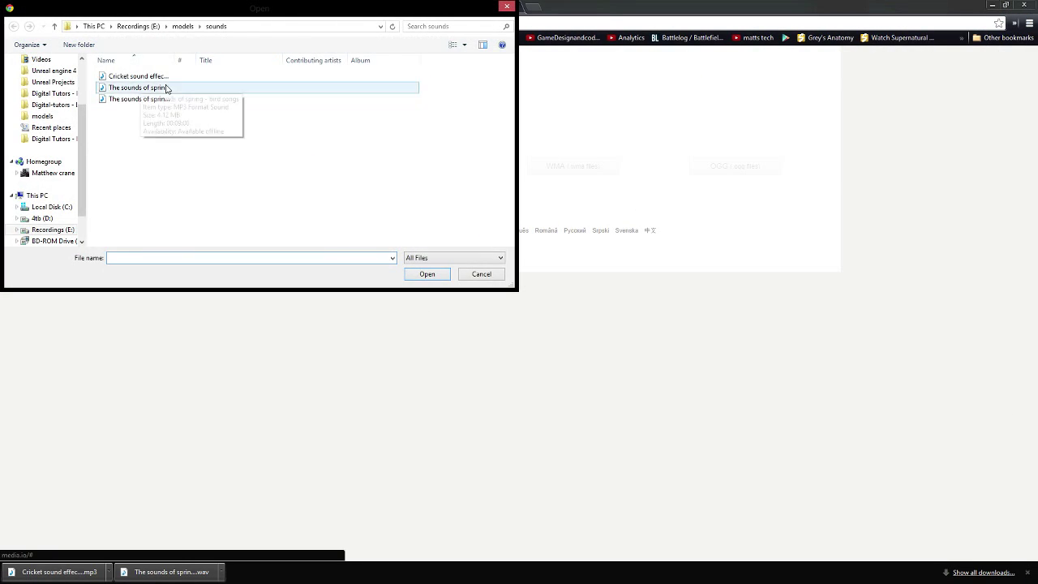
{"action": "left_click", "coordinate": [159, 77]}
{"action": "double_click", "coordinate": [162, 81]}
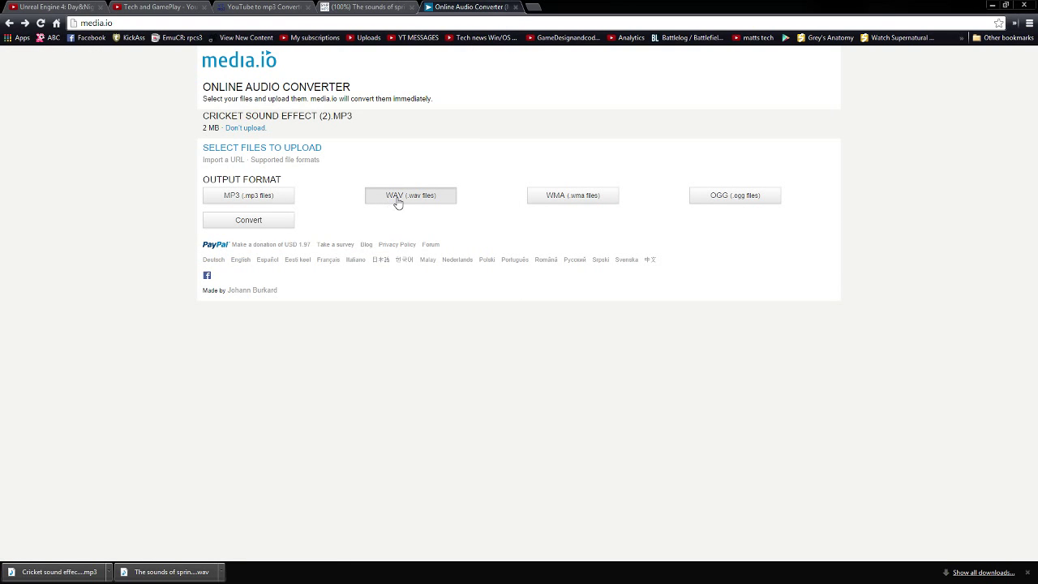
{"action": "left_click", "coordinate": [393, 199]}
{"action": "left_click", "coordinate": [253, 224]}
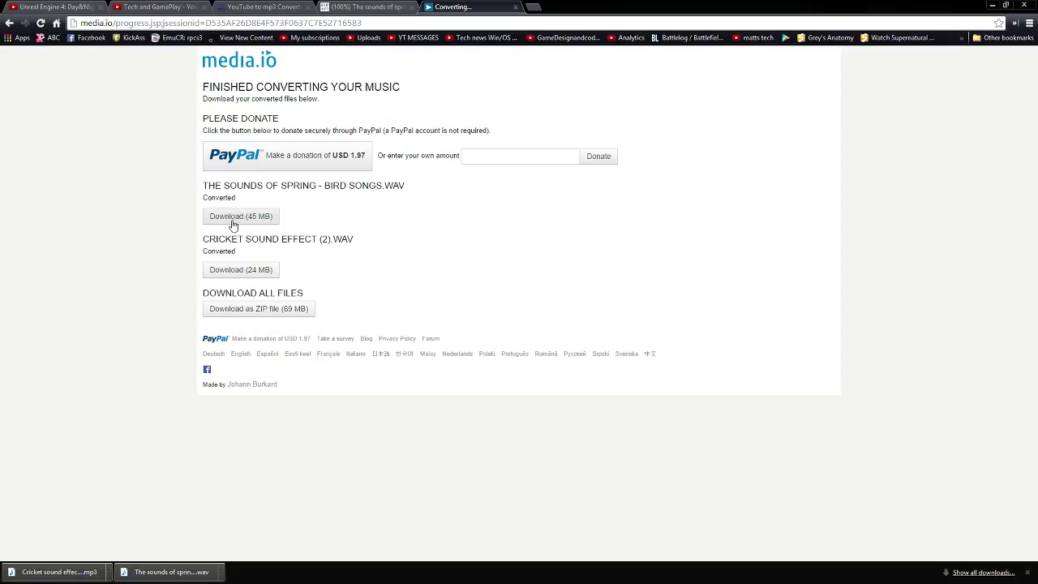
- Download the 24 MB CRICKET SOUND EFFECT (2).WAV from media.io
{"action": "left_click", "coordinate": [257, 275]}
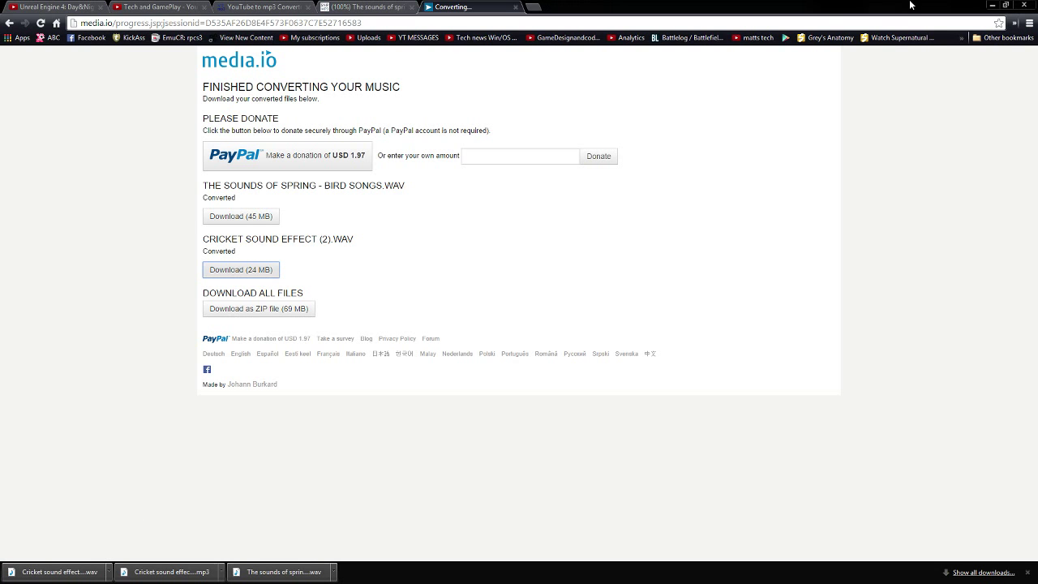
- Show the downloaded cricket WAV in its folder and copy it
{"action": "left_click", "coordinate": [109, 572]}
{"action": "left_click", "coordinate": [142, 536]}
{"action": "right_click", "coordinate": [153, 296]}
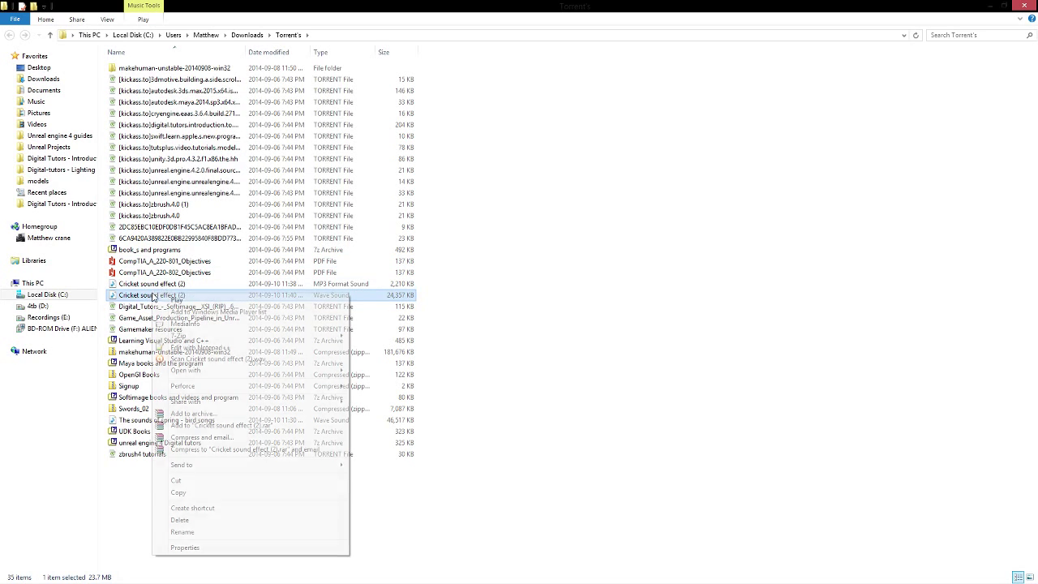
{"action": "left_click", "coordinate": [203, 492]}
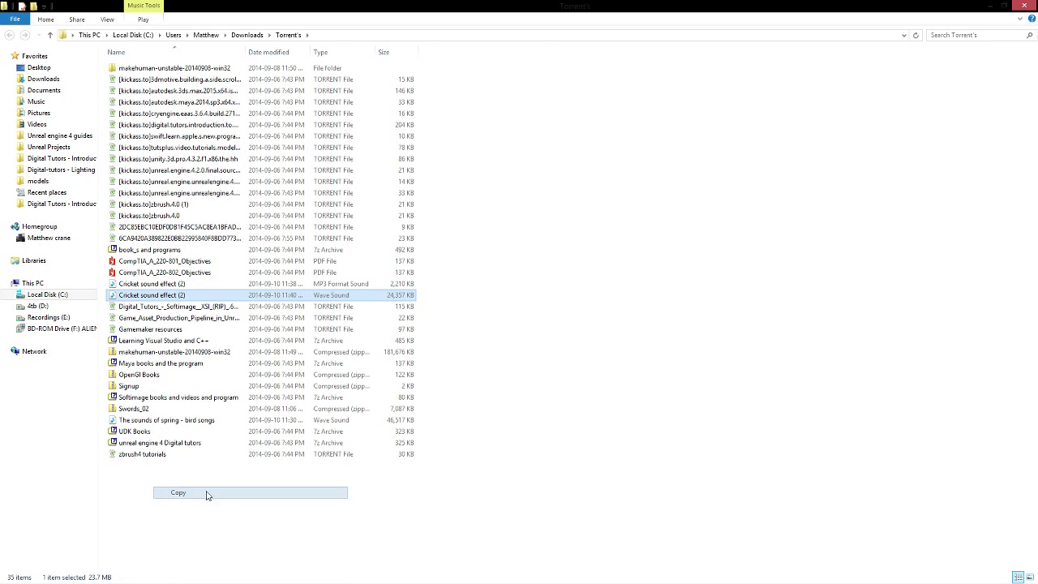
- Paste the cricket WAV into Recordings (E:) > models > sounds and close Explorer
{"action": "left_click", "coordinate": [30, 169]}
{"action": "left_click", "coordinate": [35, 181]}
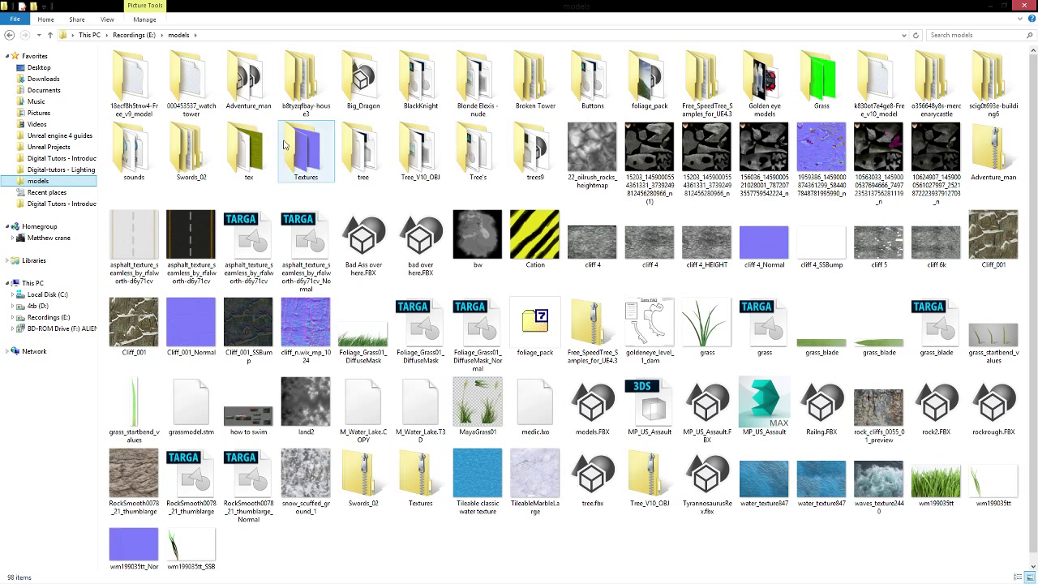
{"action": "double_click", "coordinate": [140, 158]}
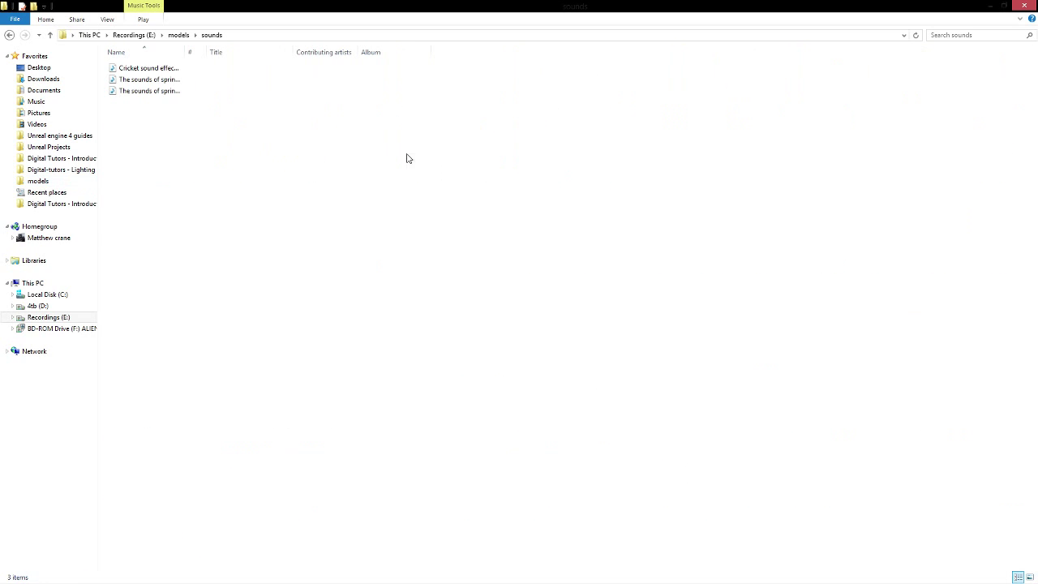
{"action": "right_click", "coordinate": [408, 158]}
{"action": "left_click", "coordinate": [487, 241]}
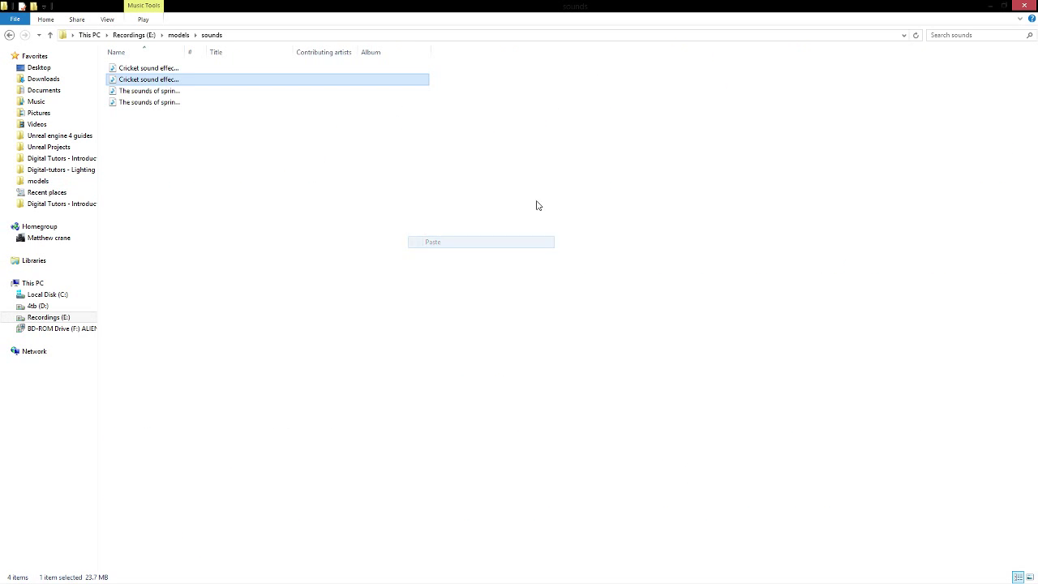
{"action": "left_click", "coordinate": [1024, 5]}
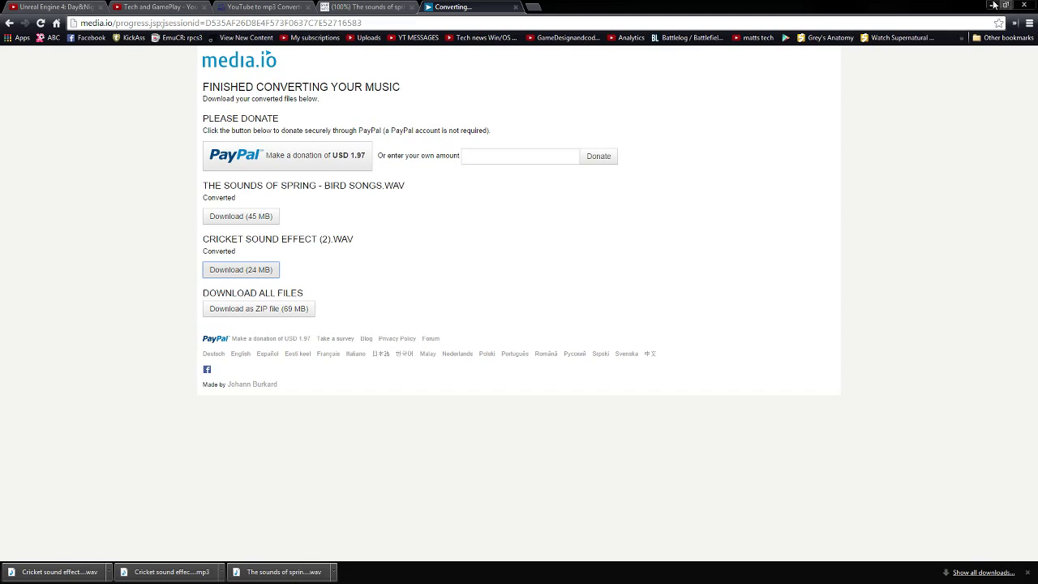
{"action": "left_click", "coordinate": [993, 5]}
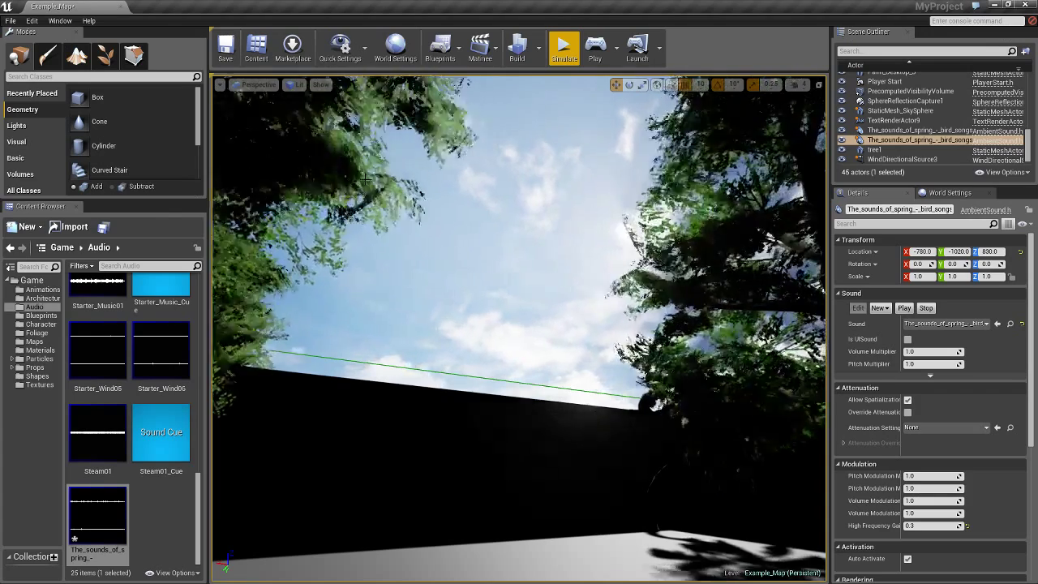
{"action": "right_click_drag", "start_coordinate": [374, 179], "coordinate": [375, 179]}
{"action": "double_click", "coordinate": [166, 426]}
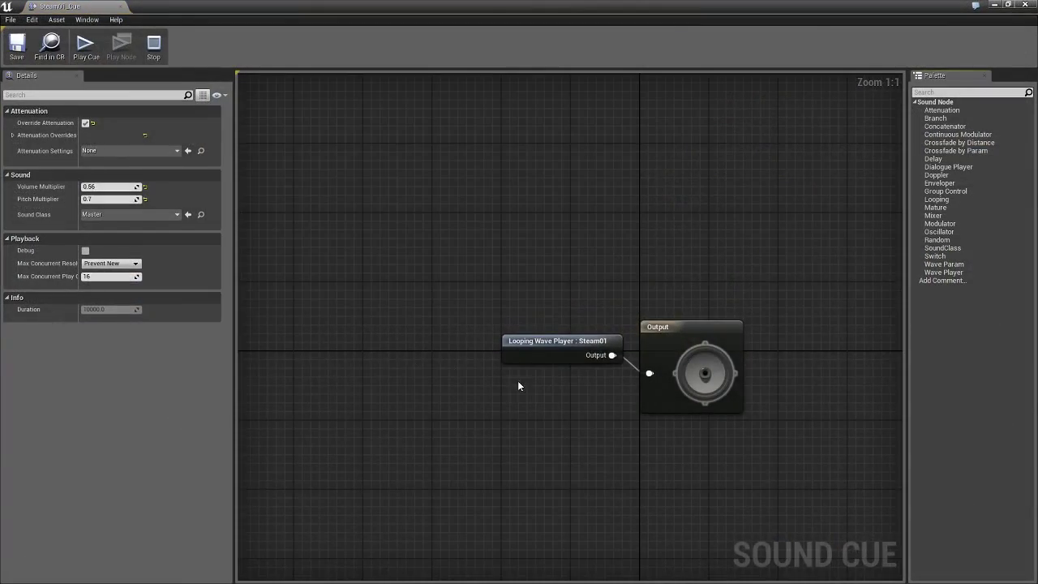
{"action": "right_click_drag", "start_coordinate": [519, 386], "coordinate": [408, 355]}
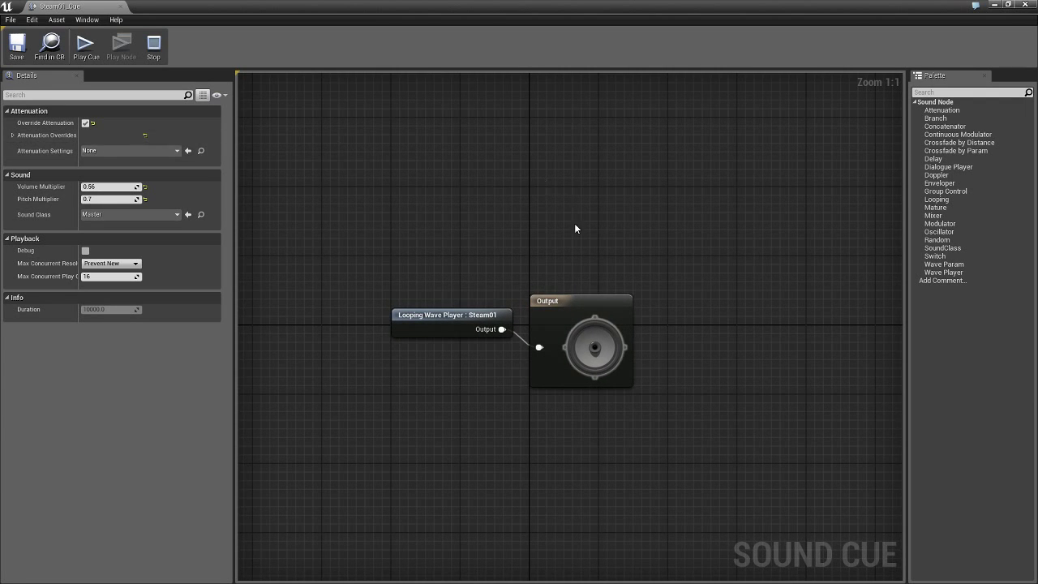
{"action": "left_click", "coordinate": [442, 327]}
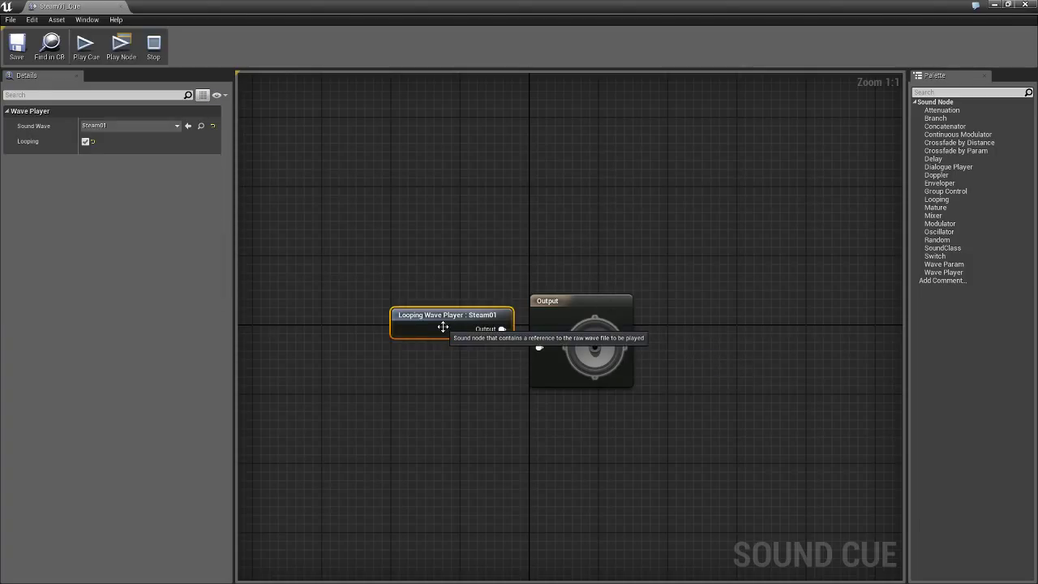
{"action": "left_click", "coordinate": [589, 318]}
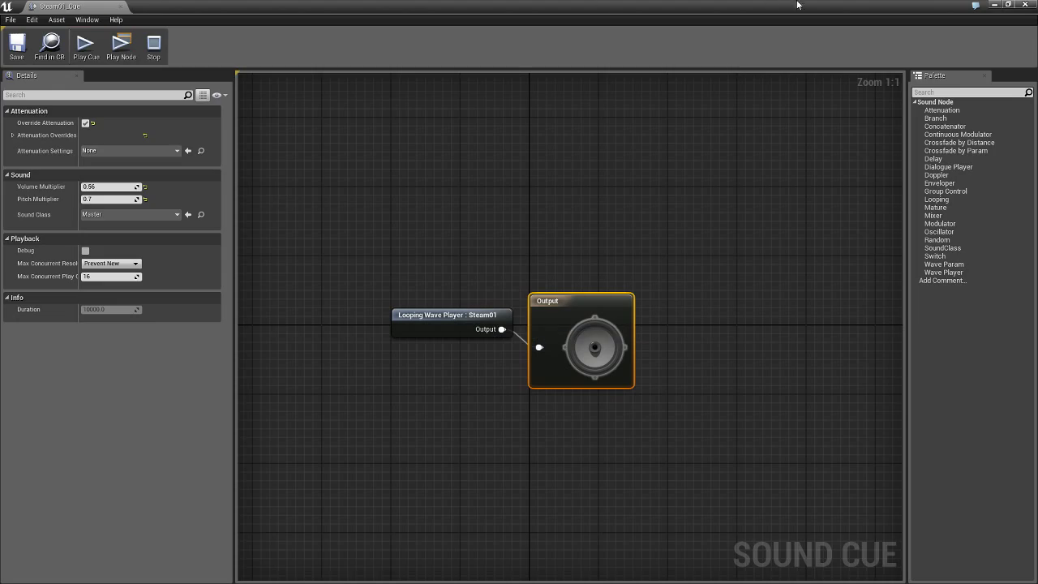
{"action": "left_click", "coordinate": [1024, 5]}
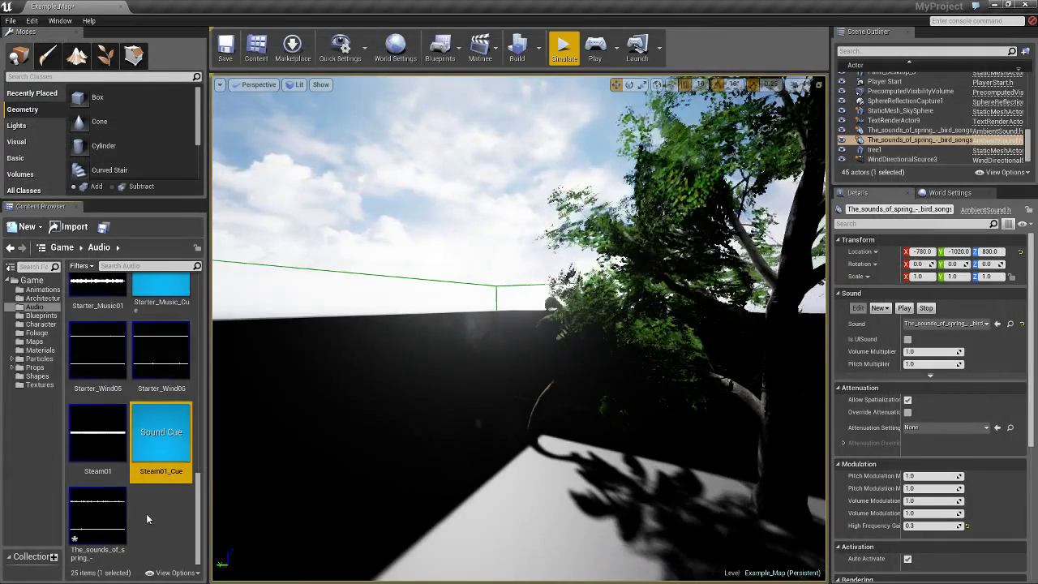
- Create a Sound Cue named 'crickets' in the Audio folder and import the cricket sound effect WAV
{"action": "right_click", "coordinate": [146, 514]}
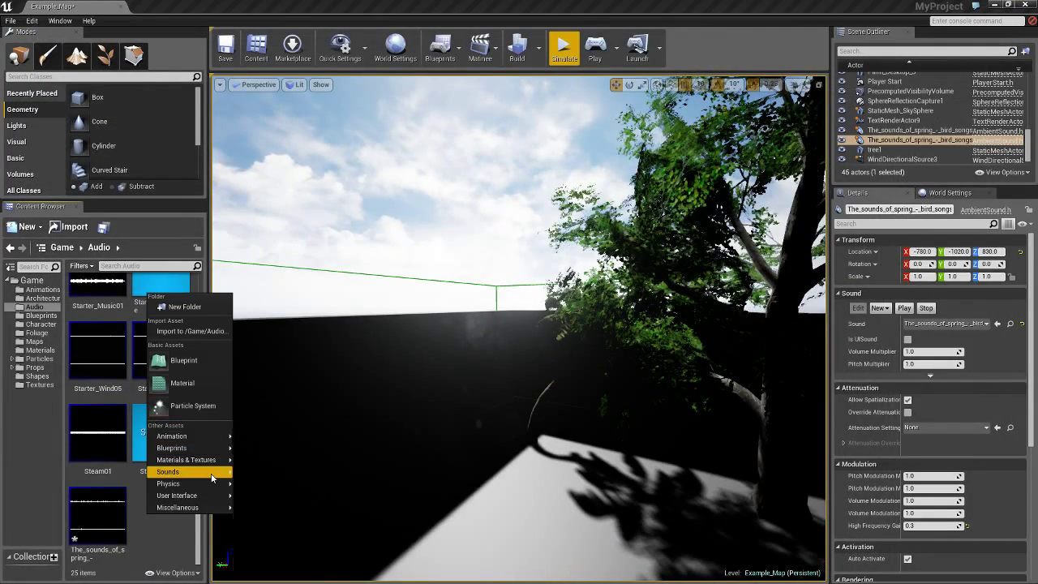
{"action": "mouse_move", "coordinate": [212, 476]}
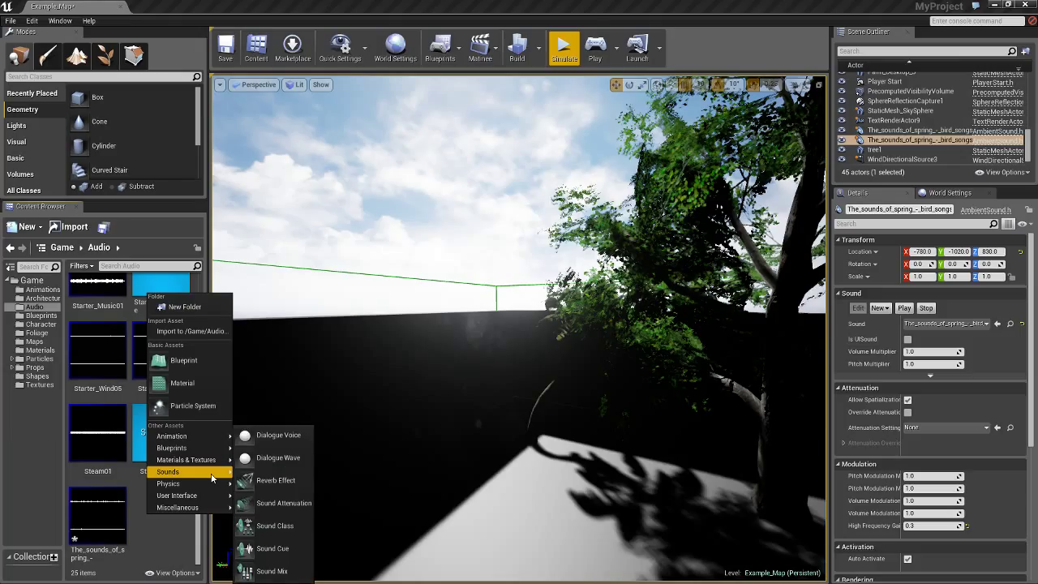
{"action": "left_click", "coordinate": [275, 549]}
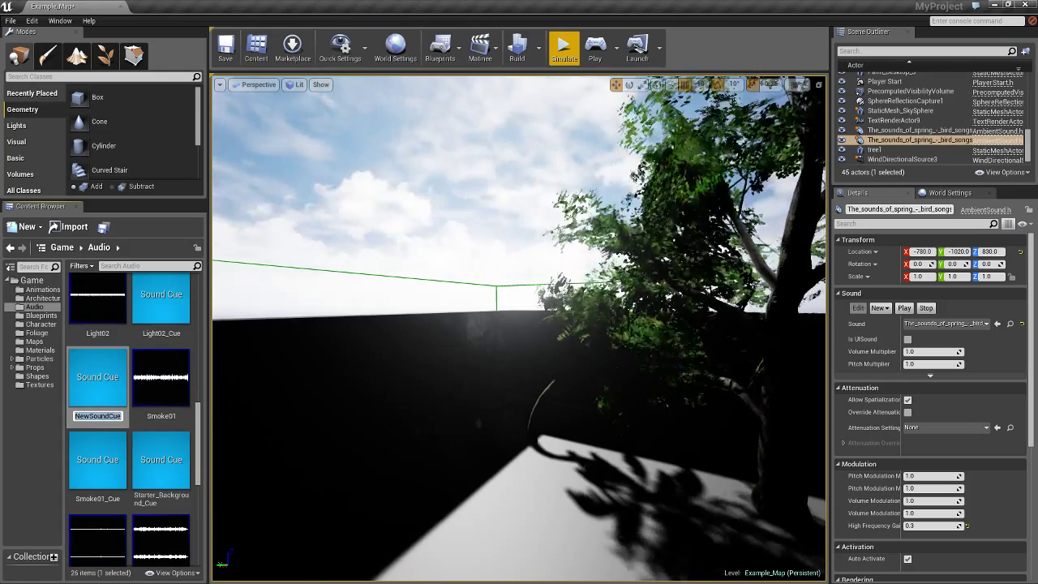
{"action": "type", "text": "c"}
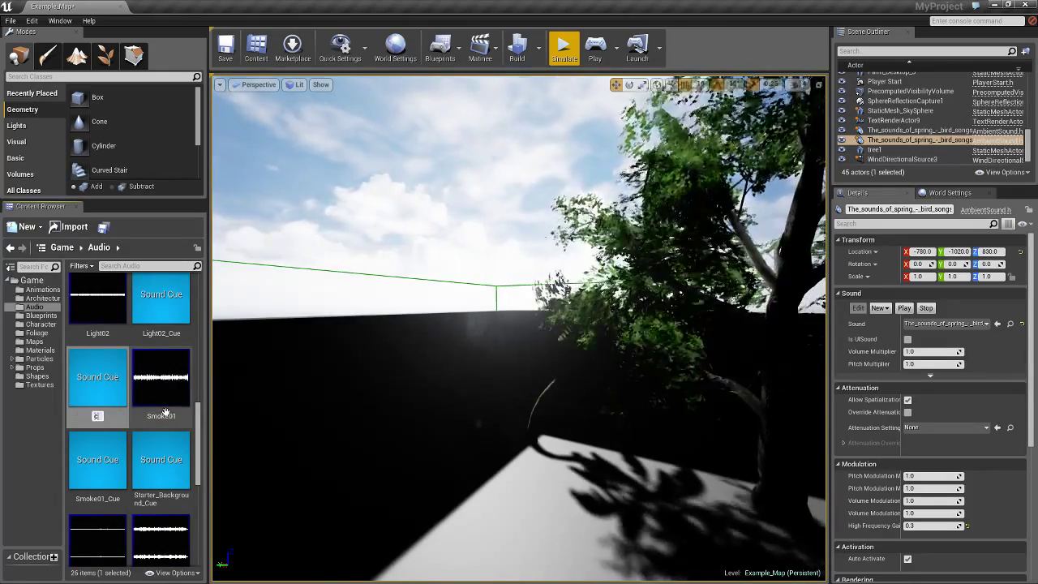
{"action": "type", "text": "rickets"}
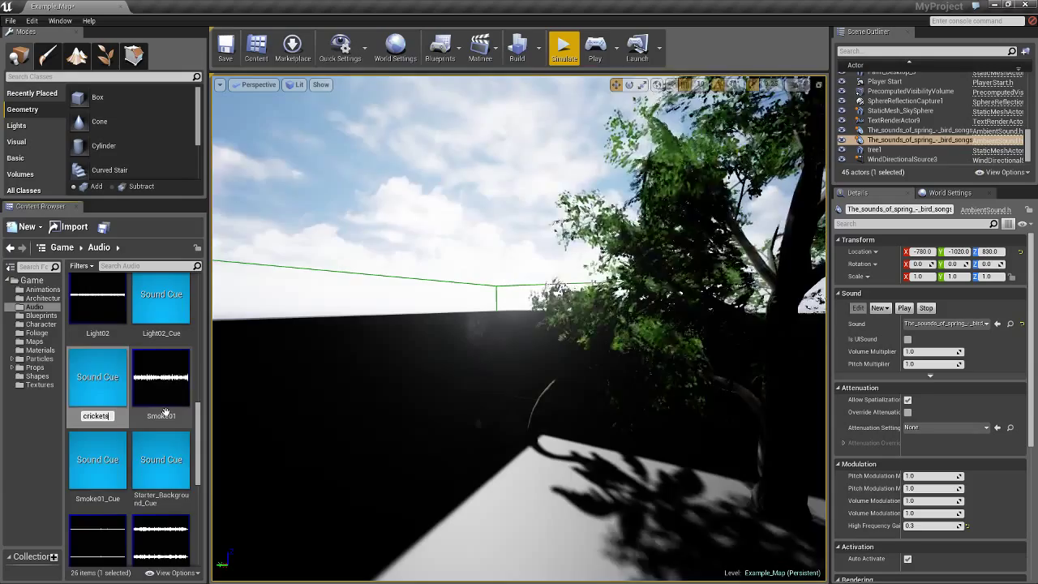
{"action": "key", "text": "Return"}
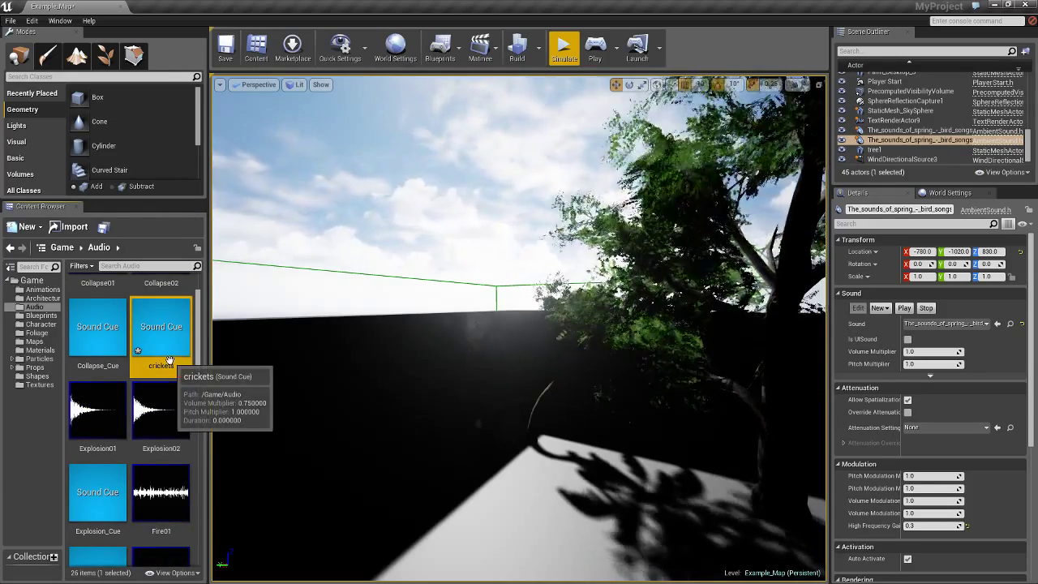
{"action": "left_click", "coordinate": [75, 227]}
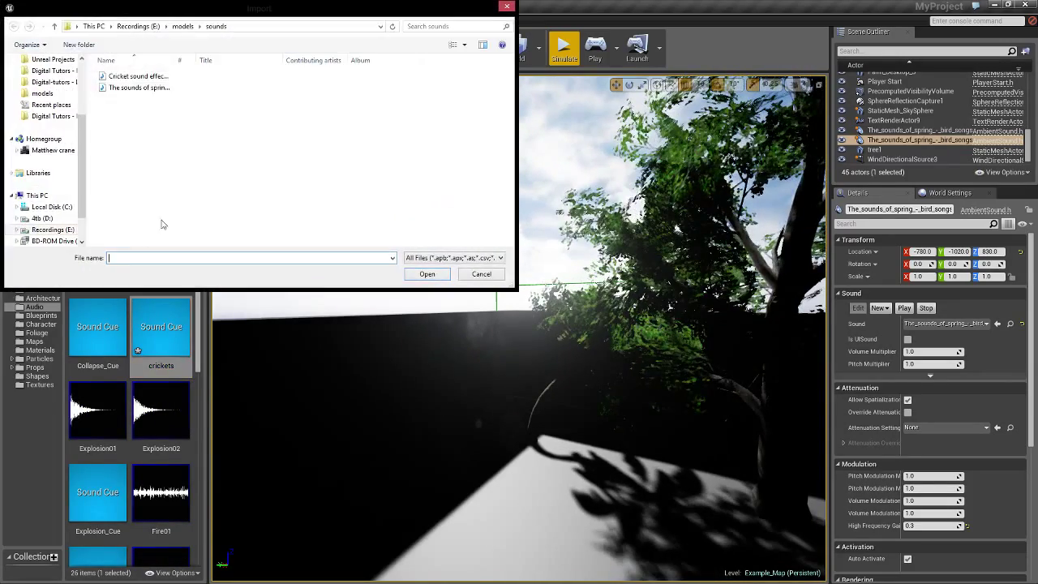
{"action": "double_click", "coordinate": [130, 77]}
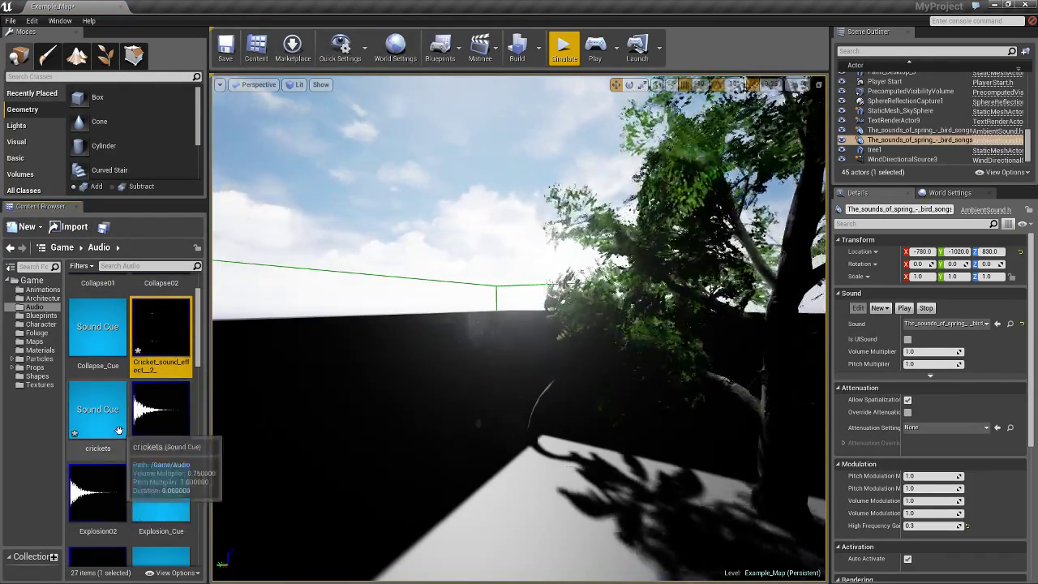
- In the crickets cue, add a Wave Player for Cricket_sound_effect__2_ and connect it to Output
{"action": "double_click", "coordinate": [101, 410]}
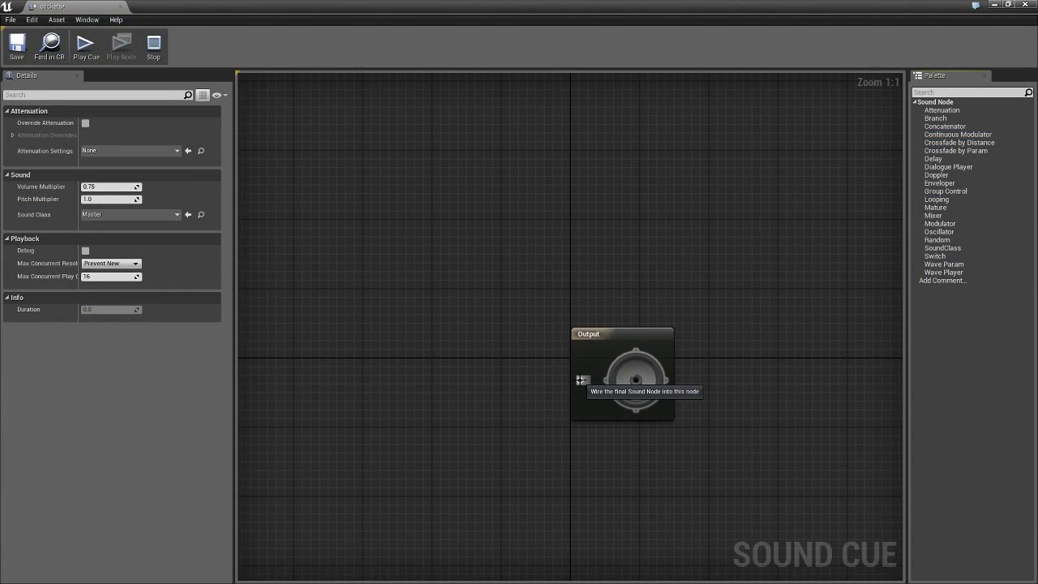
{"action": "left_click_drag", "start_coordinate": [581, 380], "coordinate": [386, 276]}
{"action": "type", "text": "cr"}
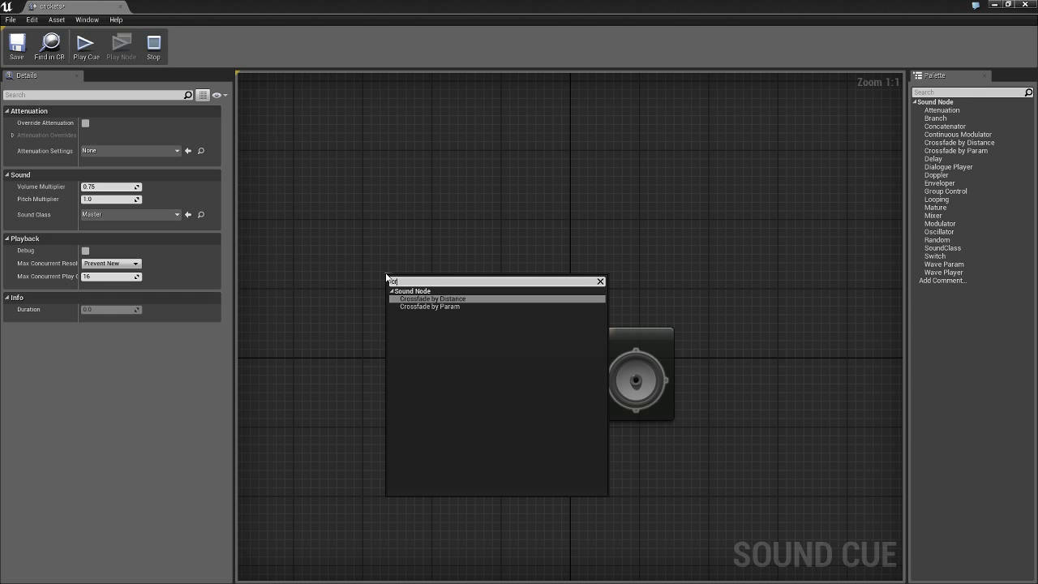
{"action": "key", "text": "Escape"}
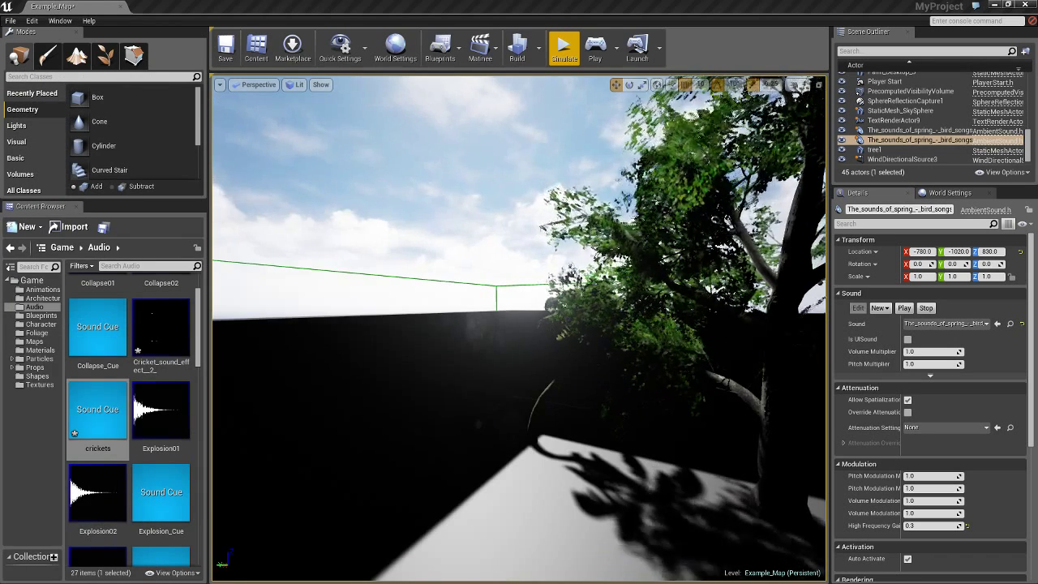
{"action": "left_click", "coordinate": [161, 329]}
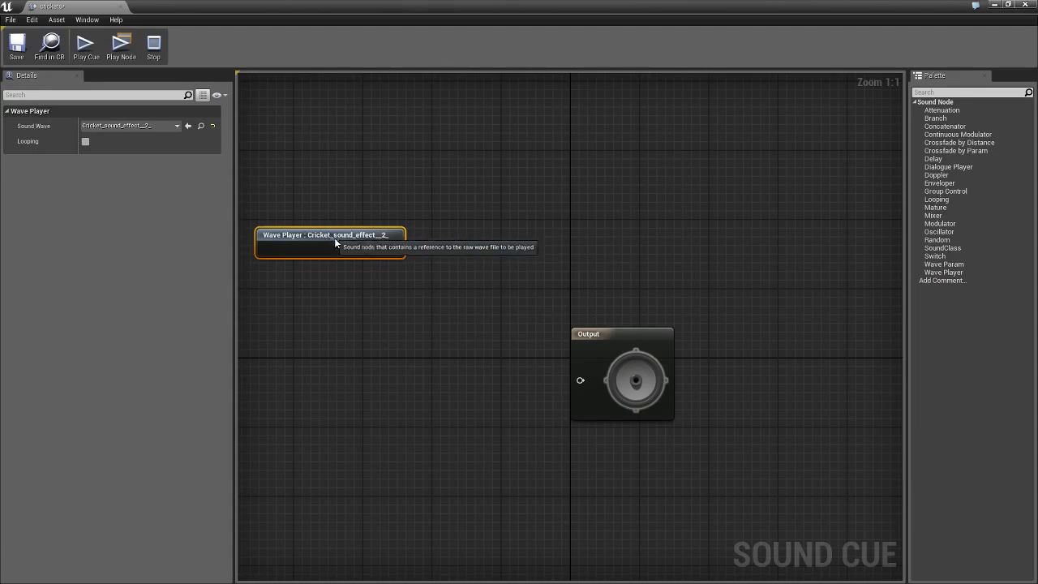
{"action": "left_click_drag", "start_coordinate": [348, 244], "coordinate": [473, 331]}
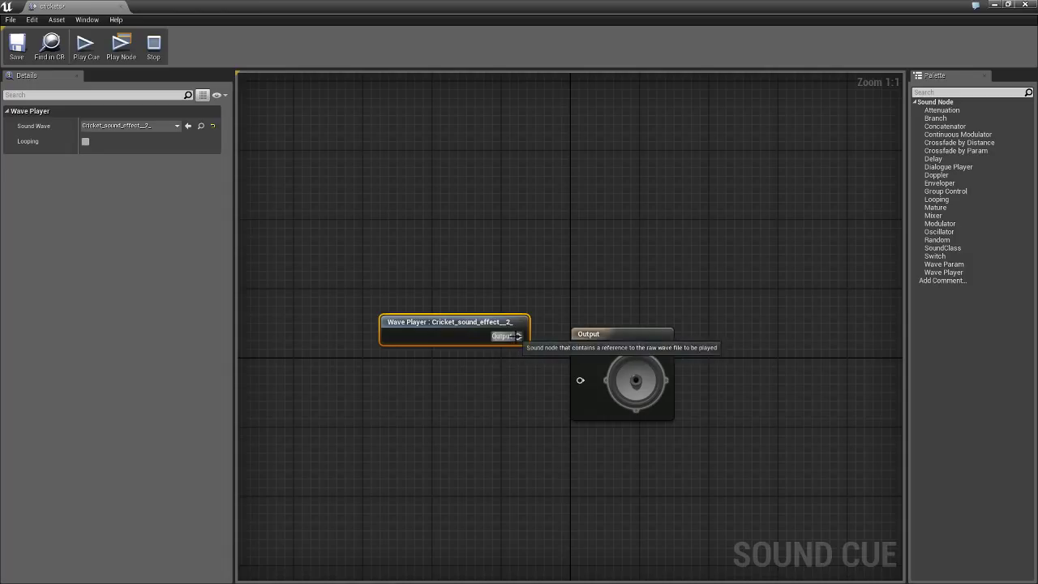
{"action": "left_click_drag", "start_coordinate": [518, 335], "coordinate": [560, 384]}
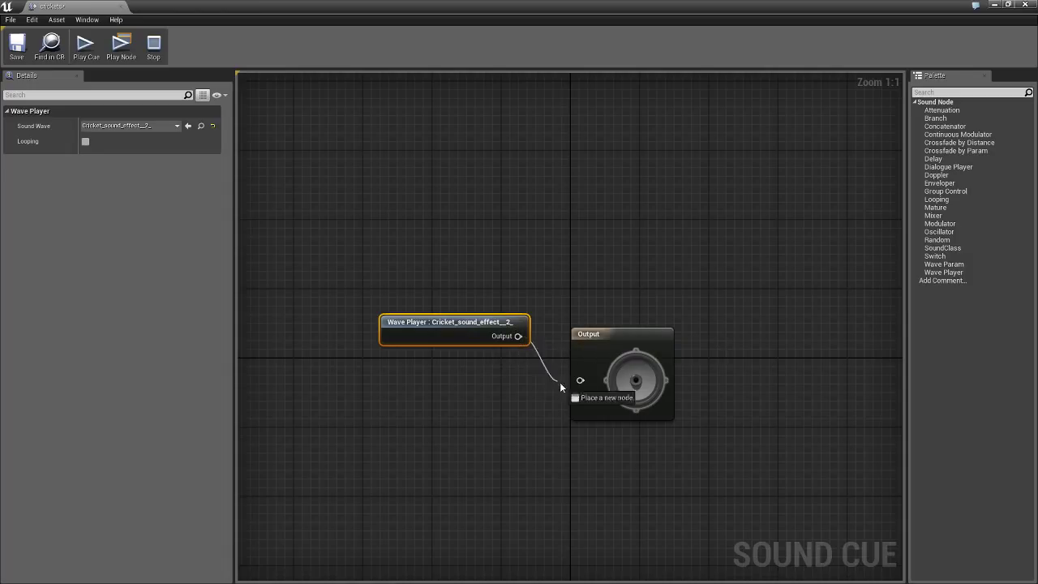
- Set the cricket Wave Player to loop and add a Mixer node to the cue graph
{"action": "right_click", "coordinate": [671, 160]}
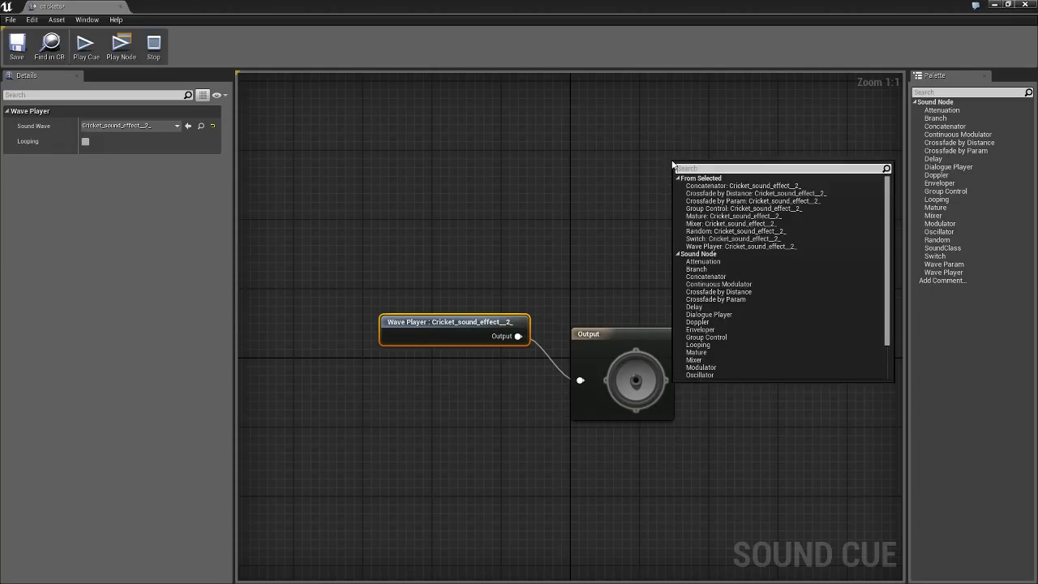
{"action": "left_click", "coordinate": [85, 141]}
{"action": "right_click", "coordinate": [397, 159]}
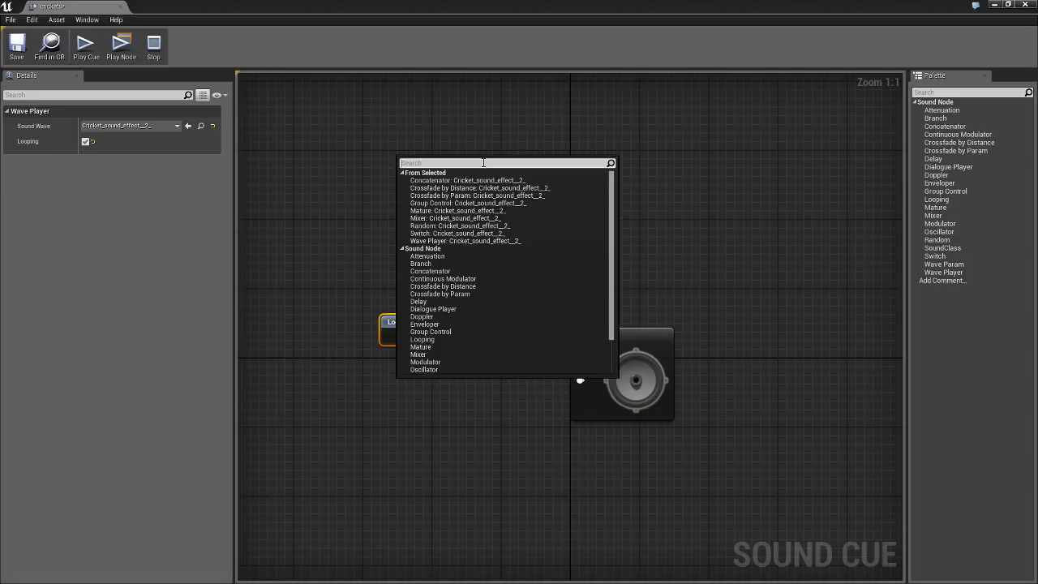
{"action": "type", "text": "sun"}
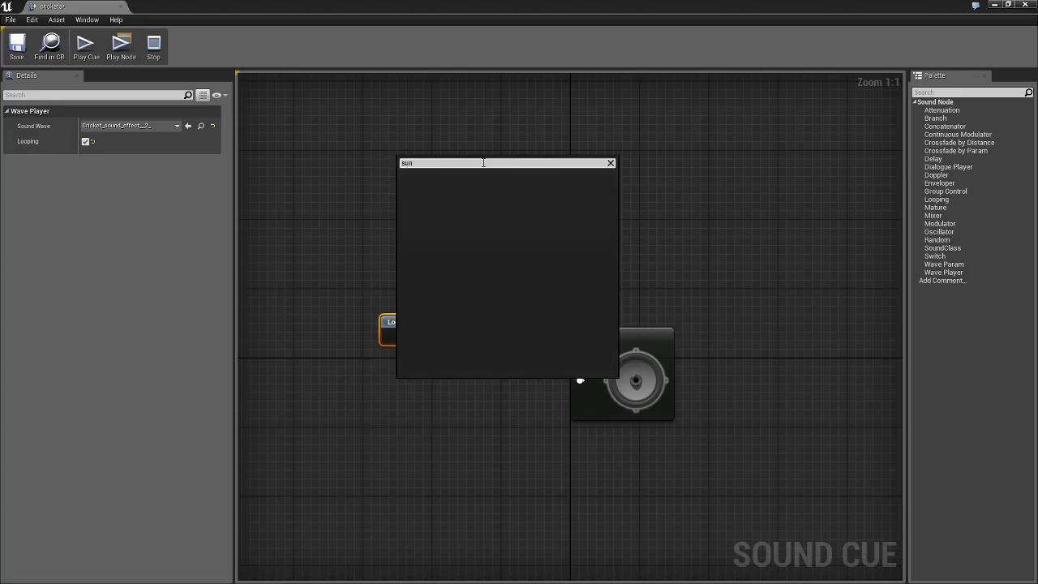
{"action": "key", "text": "BackSpace"}
{"action": "key", "text": "BackSpace"}
{"action": "key", "text": "BackSpace"}
{"action": "key", "text": "BackSpace"}
{"action": "key", "text": "BackSpace"}
{"action": "key", "text": "BackSpace"}
{"action": "key", "text": "BackSpace"}
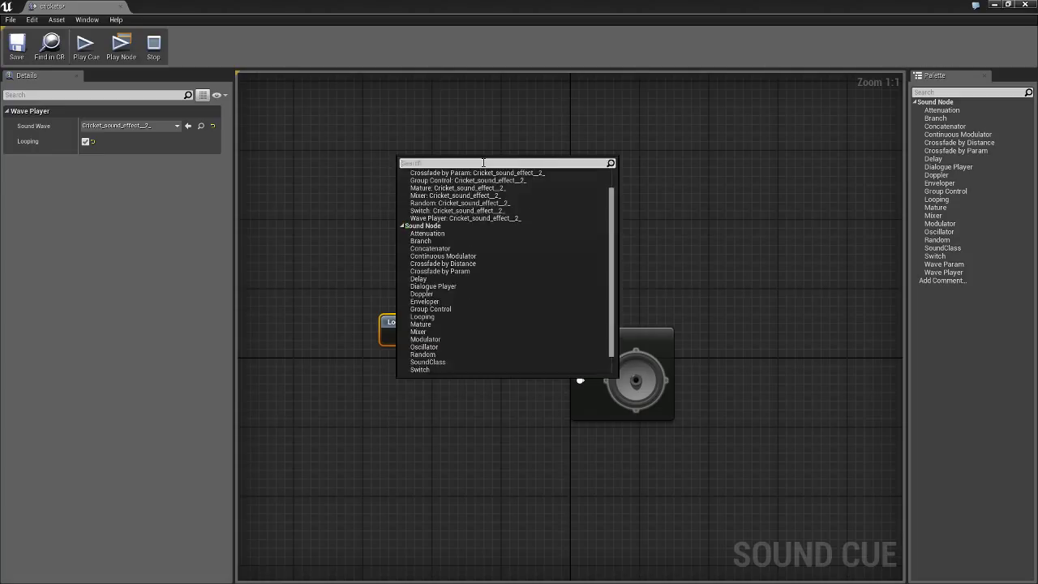
{"action": "scroll", "coordinate": [411, 224], "scroll_direction": "down", "scroll_amount": 2}
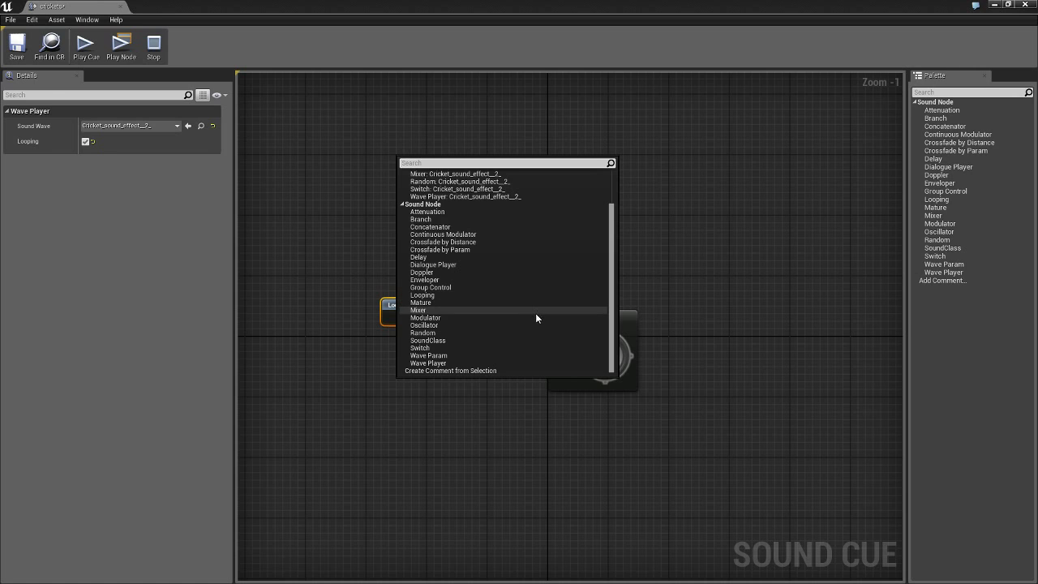
{"action": "left_click", "coordinate": [537, 310]}
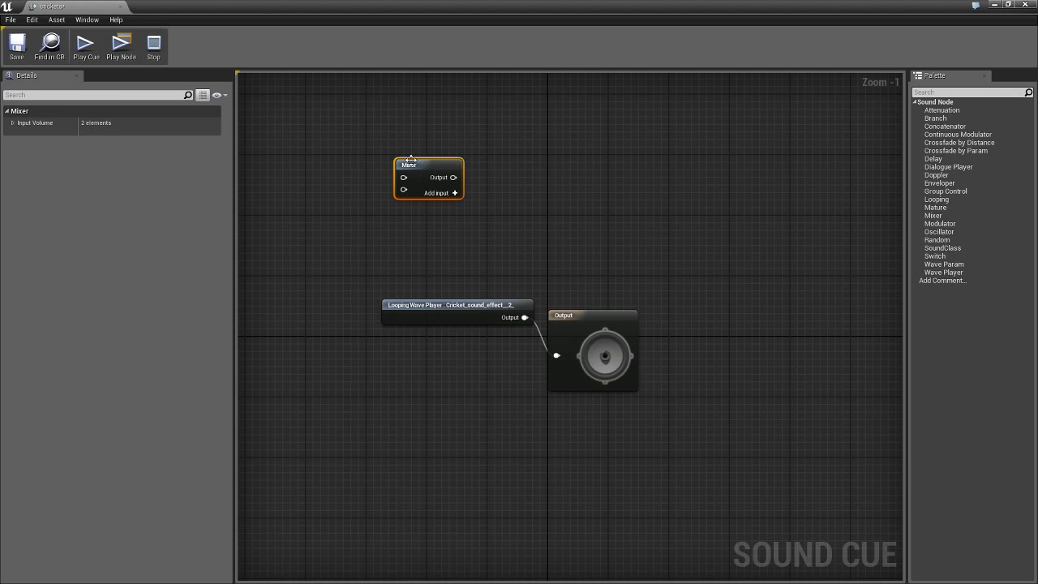
- Position the Mixer and wire the looping cricket player into its first input
{"action": "left_click_drag", "start_coordinate": [436, 185], "coordinate": [566, 226]}
{"action": "left_click_drag", "start_coordinate": [524, 317], "coordinate": [537, 225]}
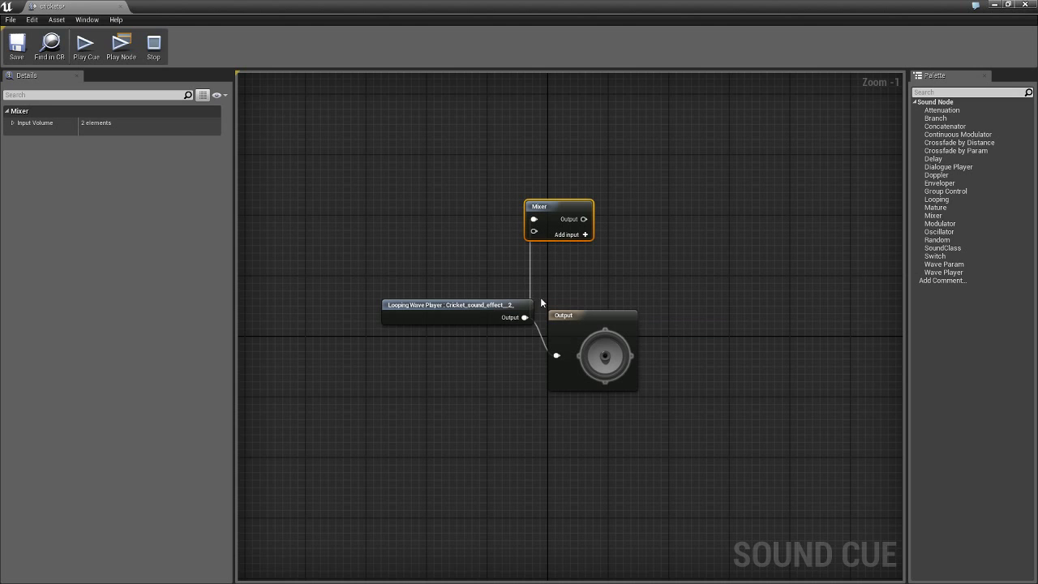
{"action": "left_click_drag", "start_coordinate": [497, 311], "coordinate": [352, 257]}
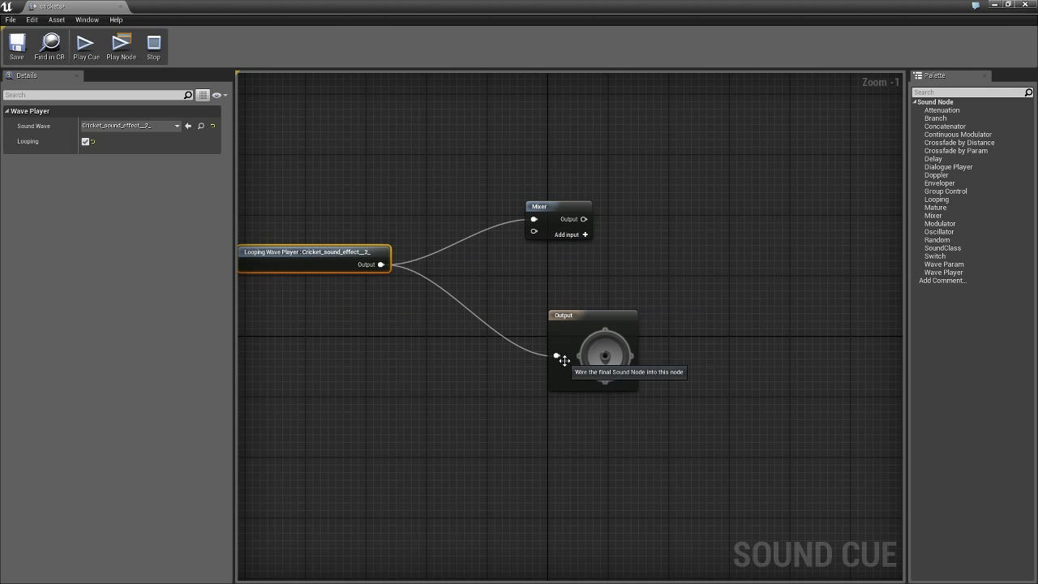
- Break the cricket player's link to Output and locate the bird_songs wave
{"action": "right_click", "coordinate": [557, 357]}
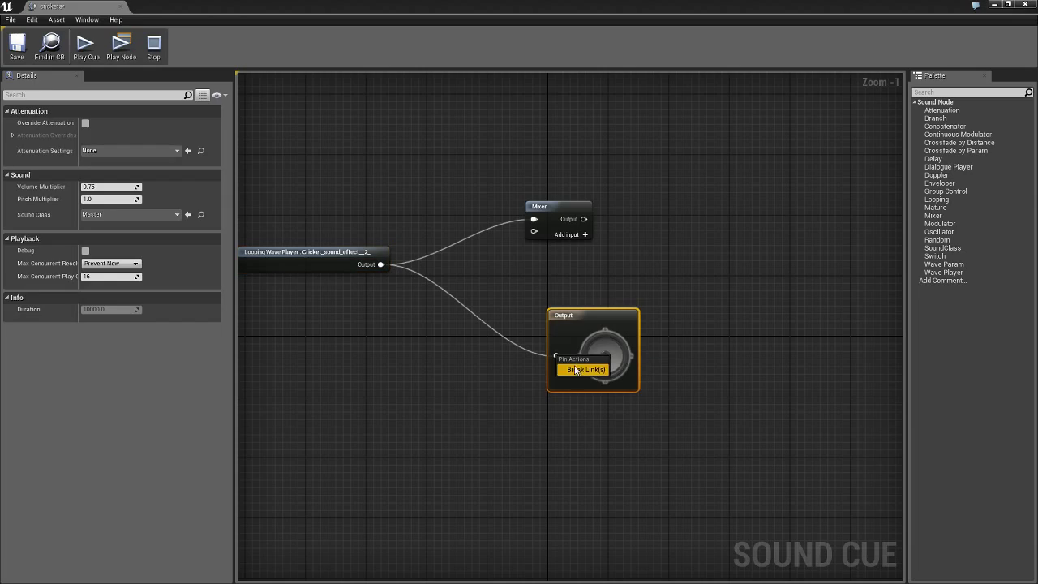
{"action": "left_click", "coordinate": [578, 369]}
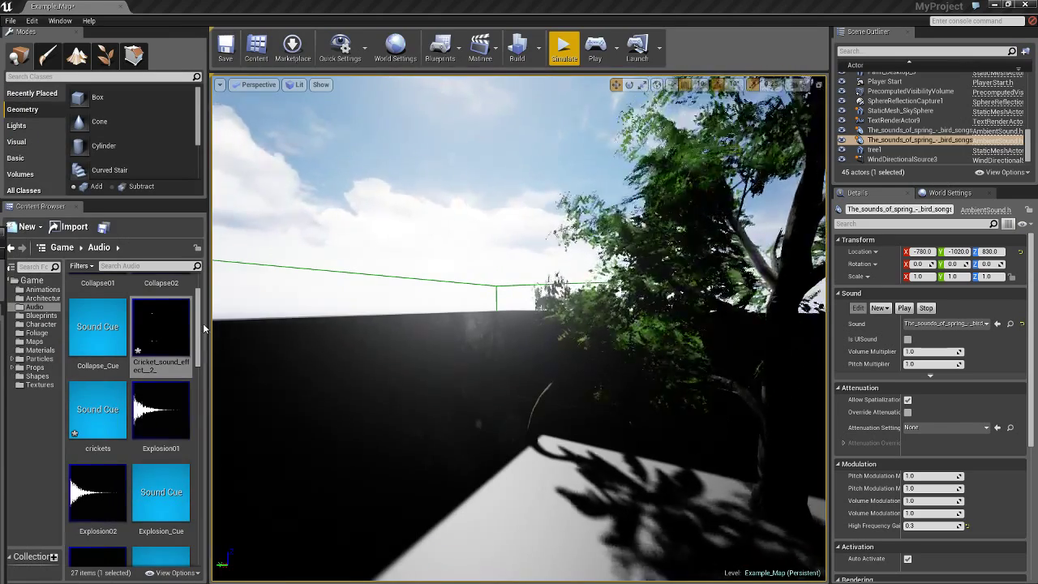
{"action": "scroll", "coordinate": [196, 353], "scroll_direction": "down", "scroll_amount": 3}
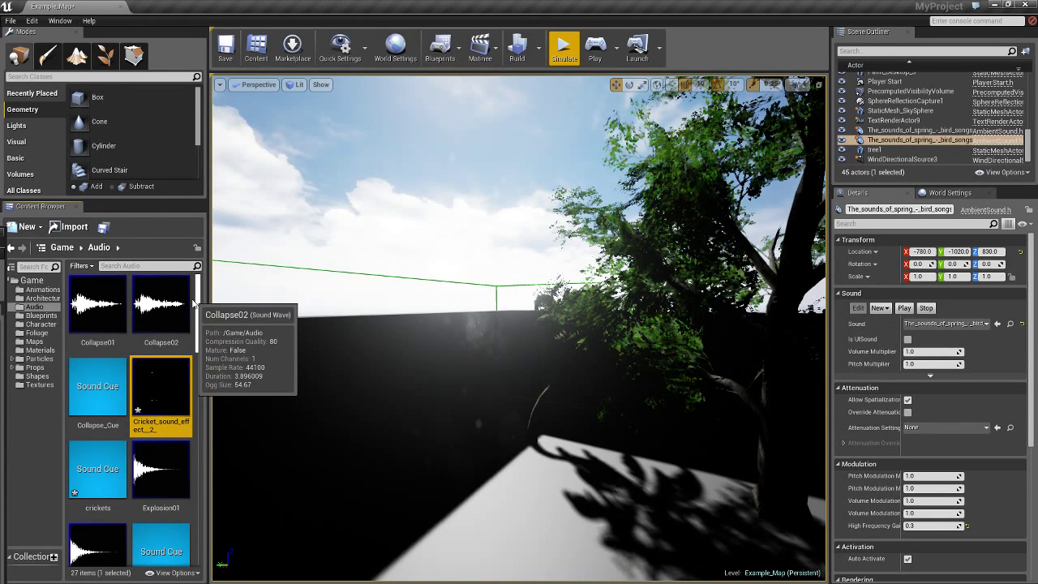
{"action": "scroll", "coordinate": [201, 402], "scroll_direction": "down", "scroll_amount": 5}
{"action": "left_click_drag", "start_coordinate": [200, 401], "coordinate": [220, 526]}
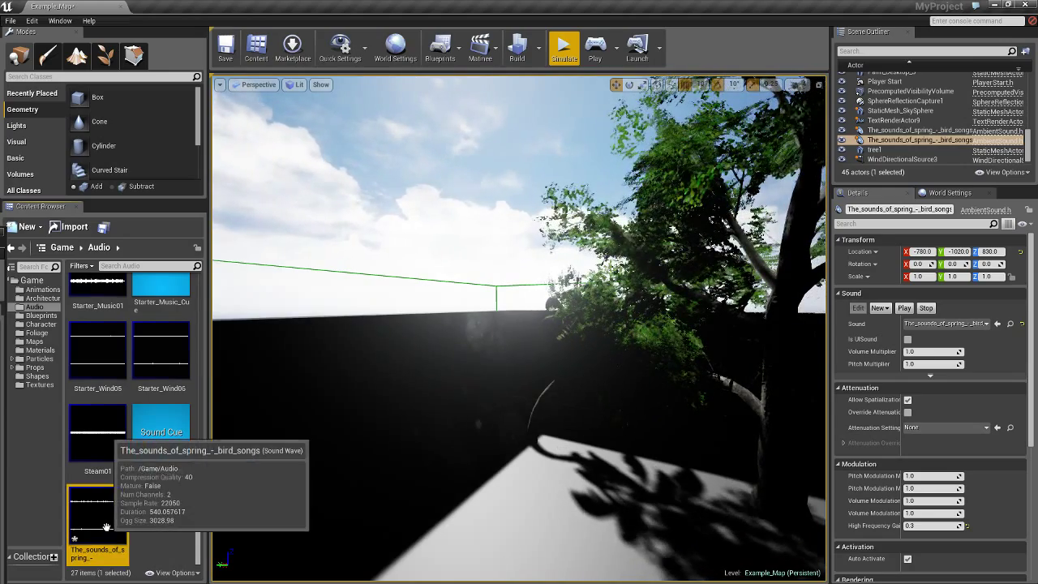
- Add a bird_songs Wave Player into the Mixer's second input and connect the Mixer to Output
{"action": "right_click", "coordinate": [98, 519]}
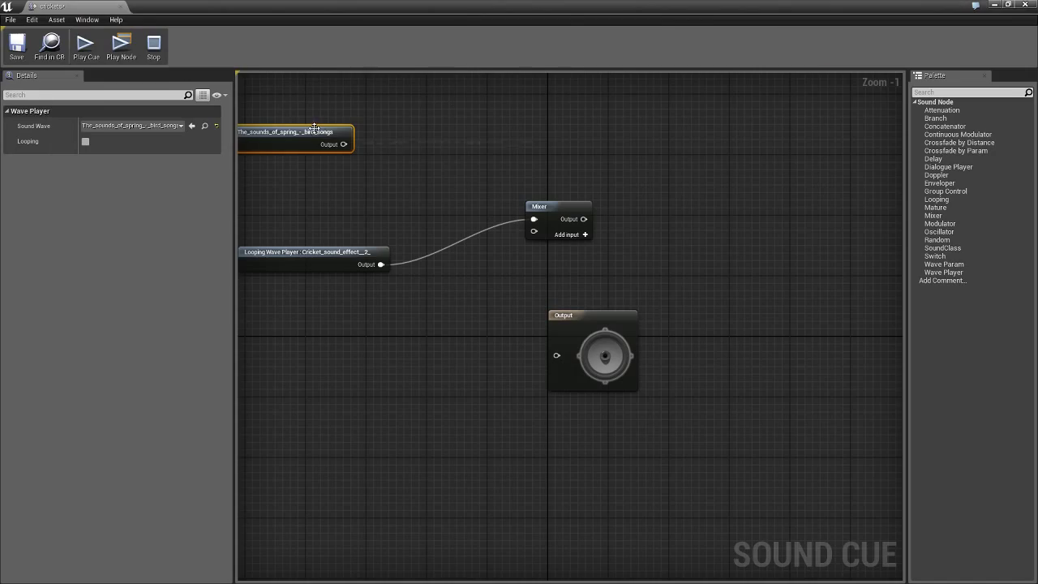
{"action": "left_click_drag", "start_coordinate": [314, 128], "coordinate": [533, 232]}
{"action": "left_click_drag", "start_coordinate": [587, 214], "coordinate": [557, 355]}
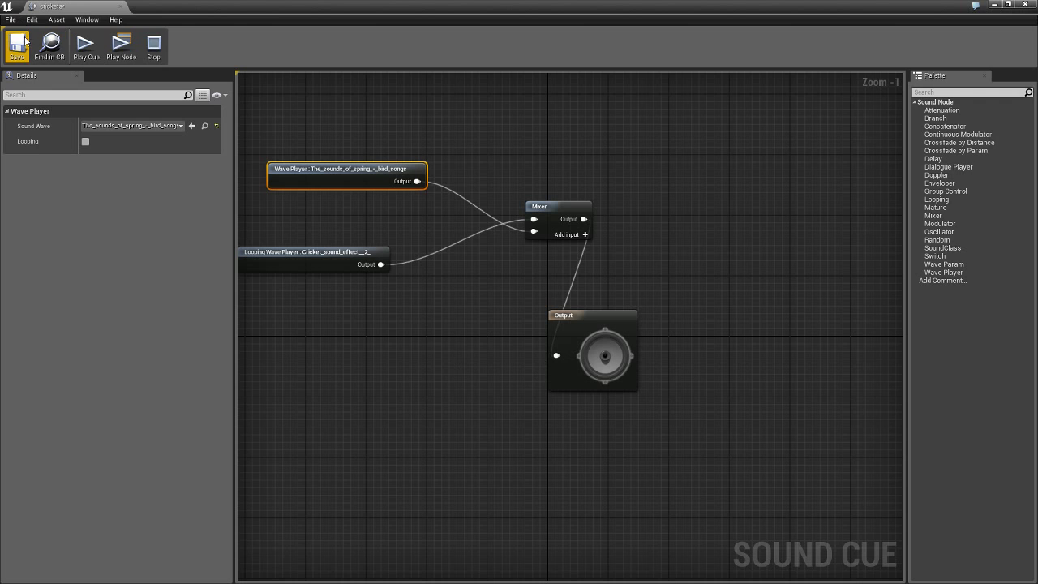
- Preview the crickets and bird-songs mix, nudge the Looping Wave Player node, and save the cue
{"action": "left_click", "coordinate": [94, 55]}
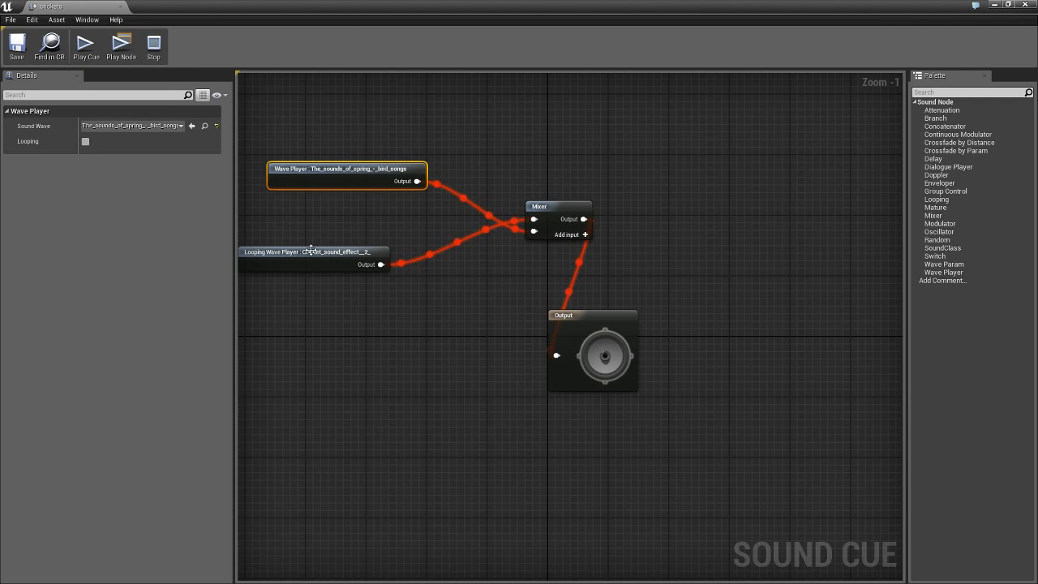
{"action": "left_click_drag", "start_coordinate": [312, 252], "coordinate": [341, 261]}
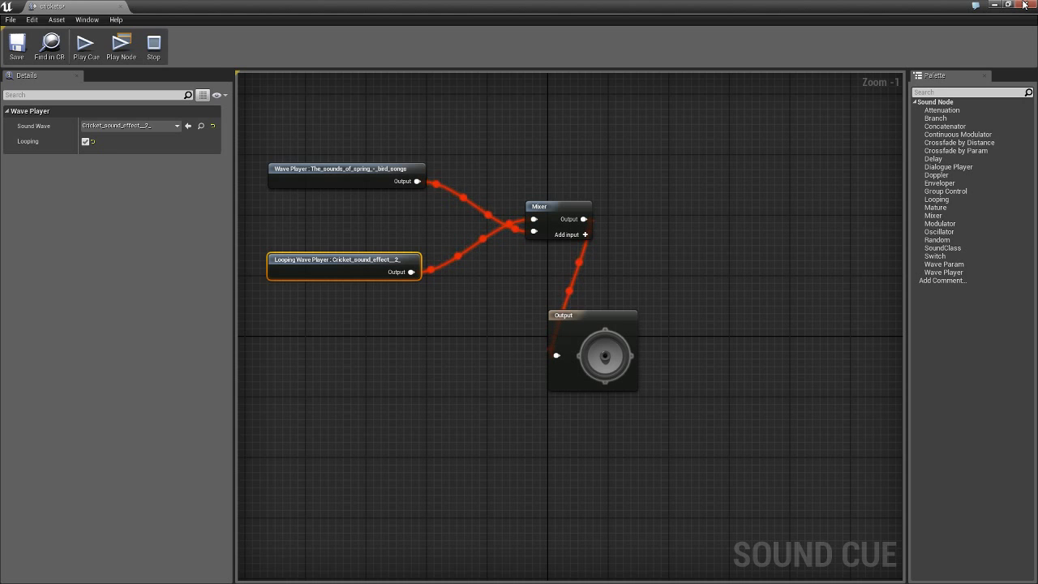
{"action": "left_click", "coordinate": [16, 44]}
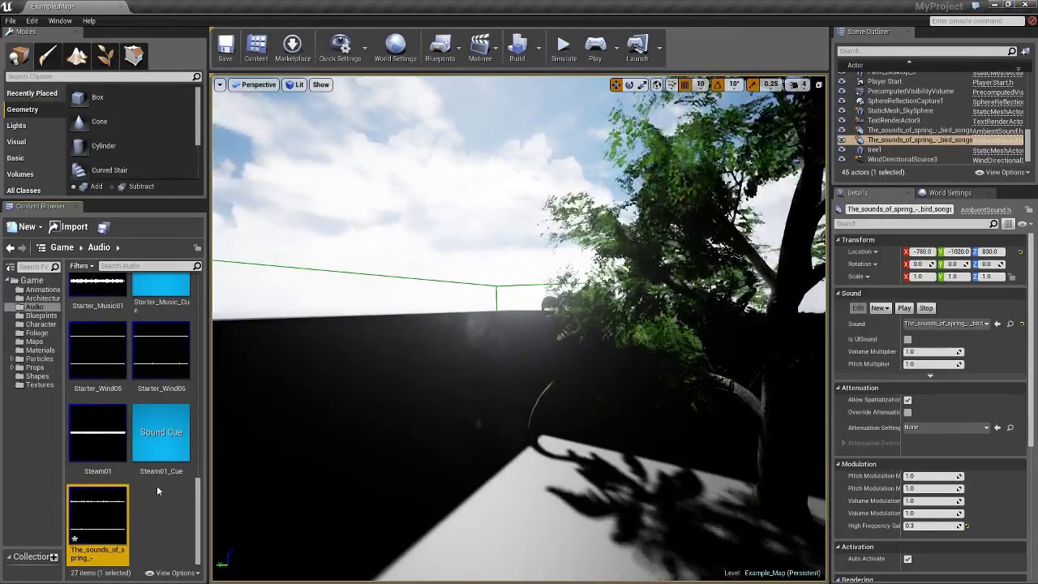
- Reopen the crickets cue to stop its preview, close its editor, and fly toward the trees
{"action": "scroll", "coordinate": [146, 455], "scroll_direction": "up", "scroll_amount": 10}
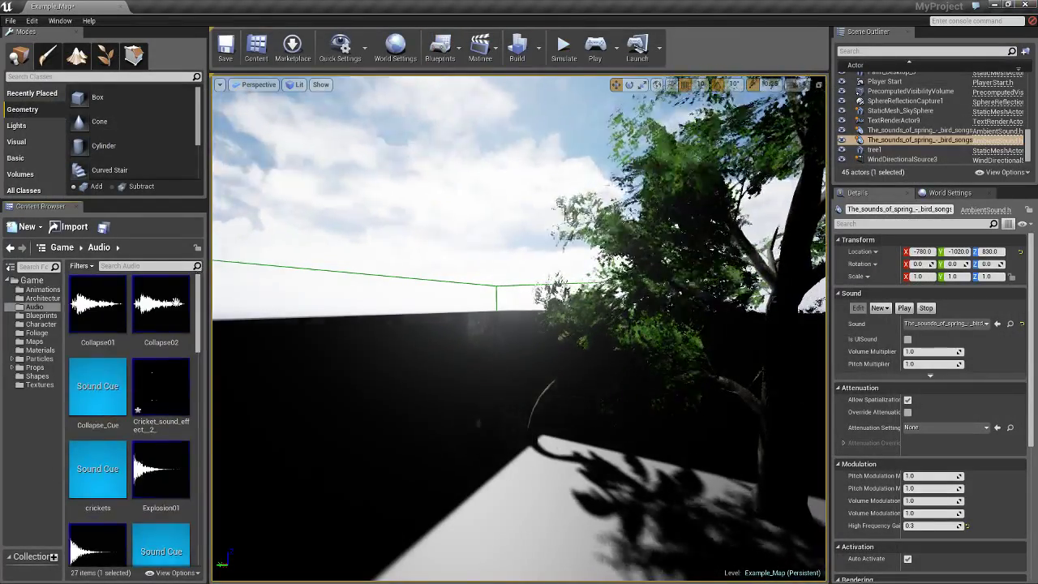
{"action": "double_click", "coordinate": [97, 474]}
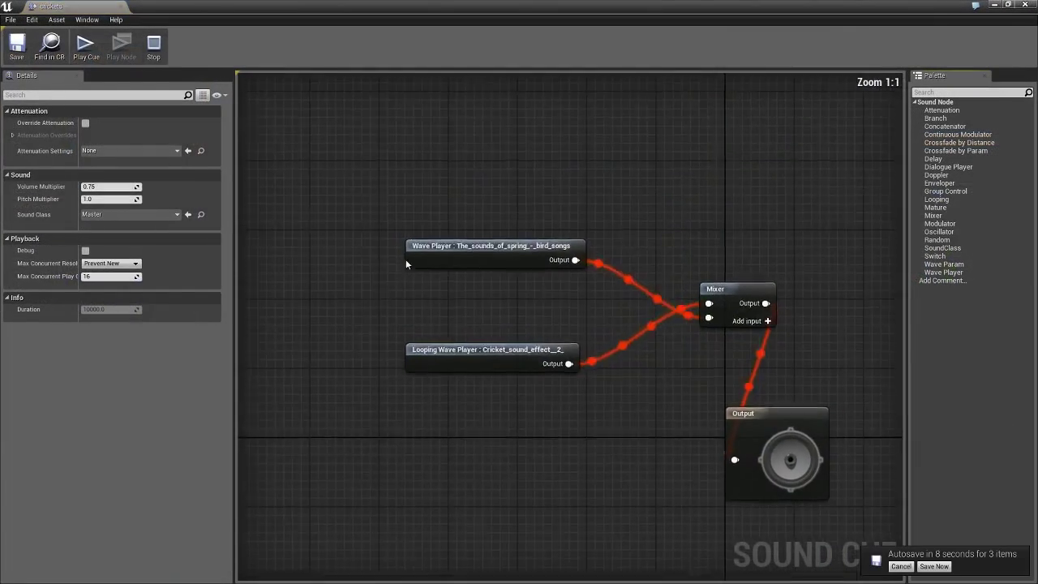
{"action": "left_click", "coordinate": [153, 50]}
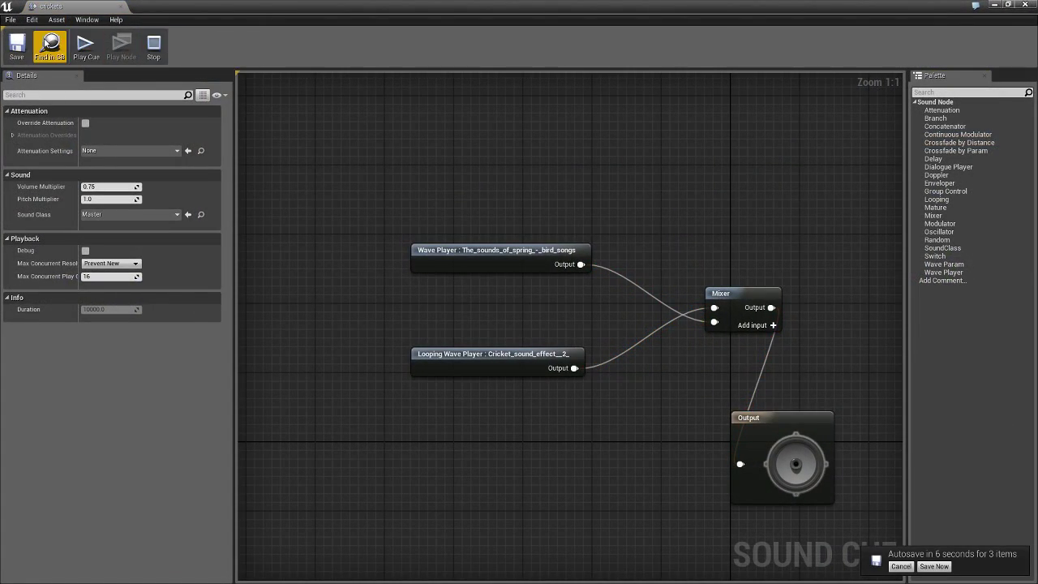
{"action": "left_click", "coordinate": [1025, 4]}
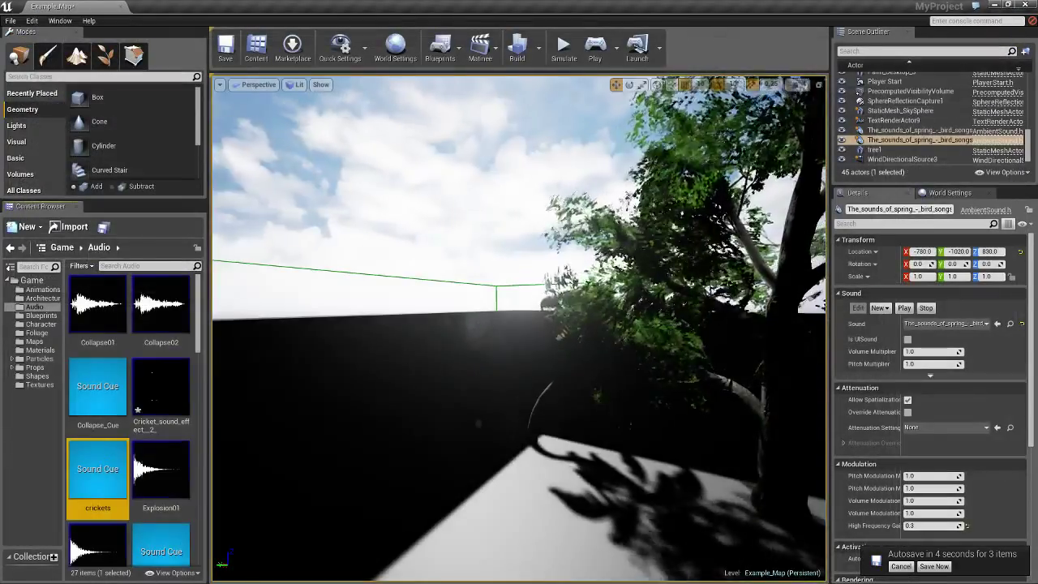
{"action": "right_click_drag", "start_coordinate": [519, 325], "coordinate": [559, 320]}
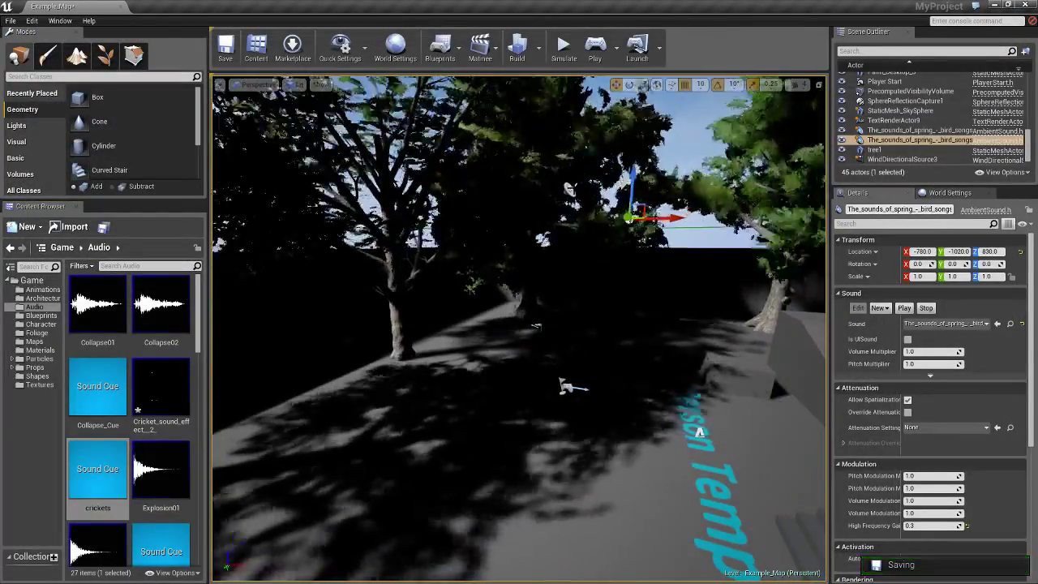
- Delete both bird-songs ambient sound actors from the level
{"action": "key", "text": "Delete"}
{"action": "mouse_move", "coordinate": [573, 188]}
{"action": "right_mouse_down"}
{"action": "mouse_move", "coordinate": [579, 150]}
{"action": "mouse_move", "coordinate": [579, 187]}
{"action": "right_mouse_up"}
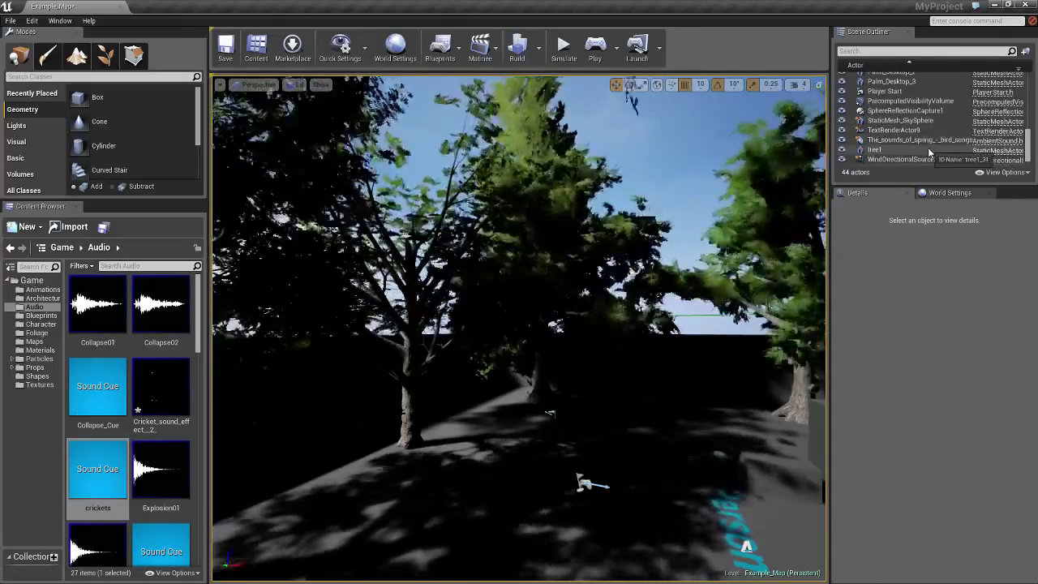
{"action": "left_click", "coordinate": [928, 139]}
{"action": "key", "text": "Delete"}
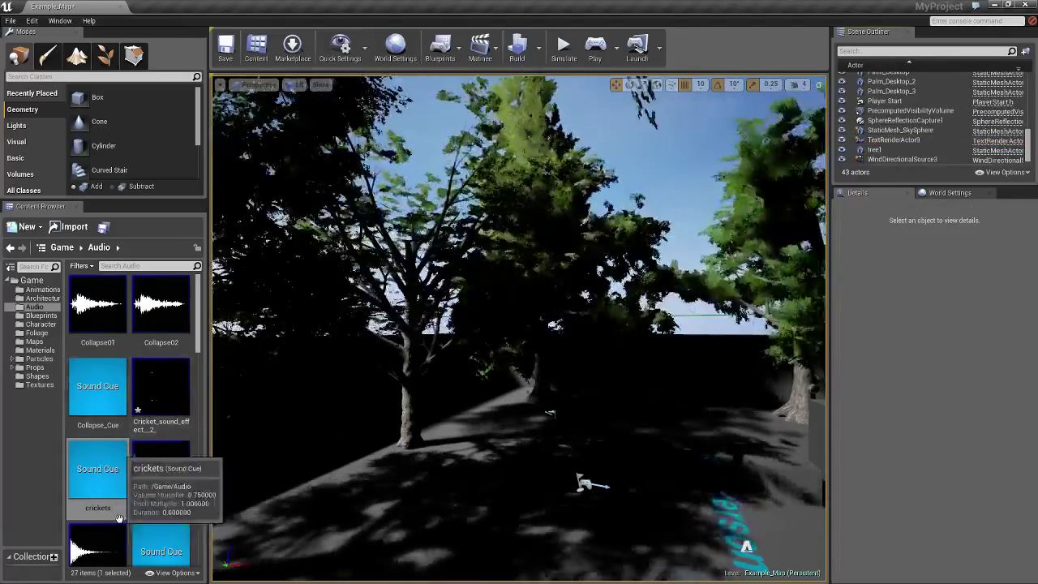
- Place the crickets Sound Cue among the trees and start a play test
{"action": "scroll", "coordinate": [119, 517], "scroll_direction": "down", "scroll_amount": 1}
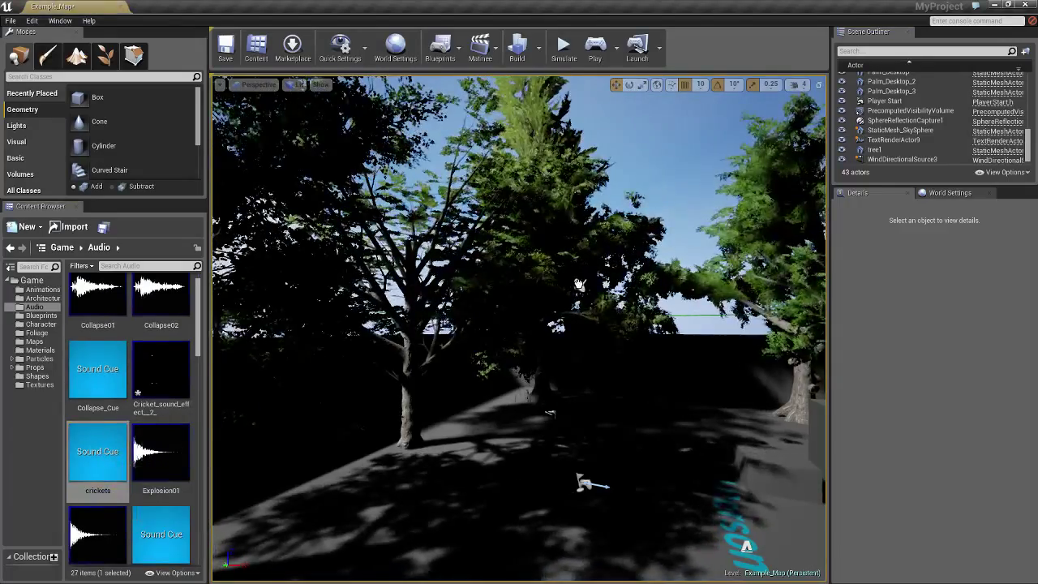
{"action": "left_click_drag", "start_coordinate": [579, 285], "coordinate": [580, 284]}
{"action": "left_click", "coordinate": [590, 58]}
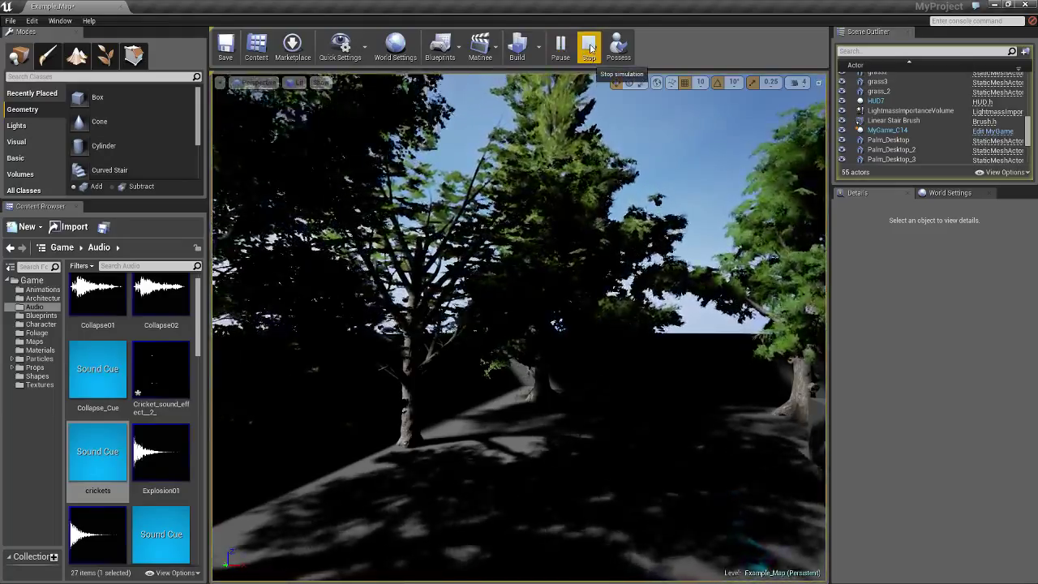
- Stop the Play In Editor session, leaving the crickets ambient sound among the trees
{"action": "left_click", "coordinate": [589, 47]}
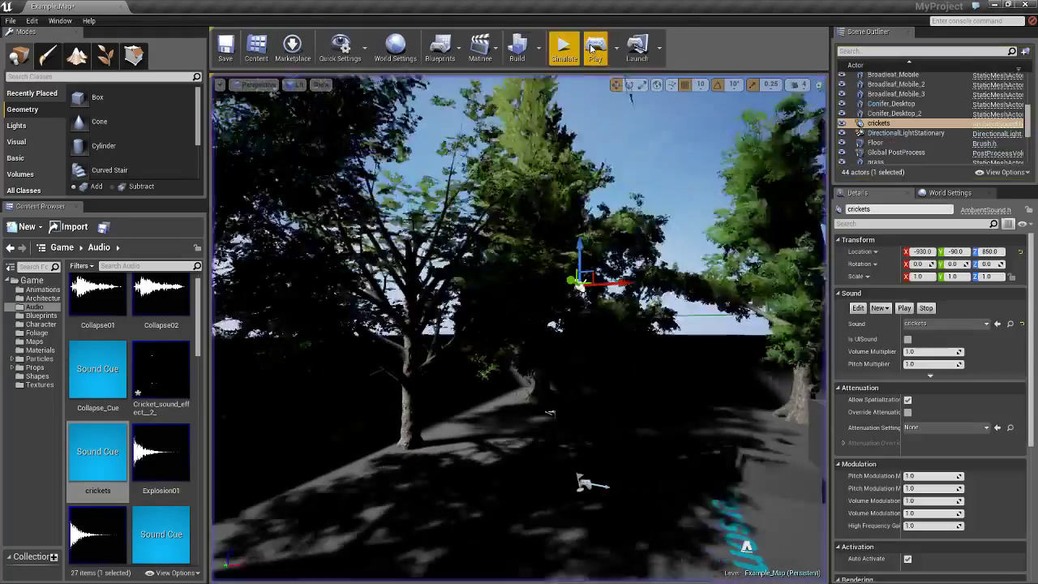